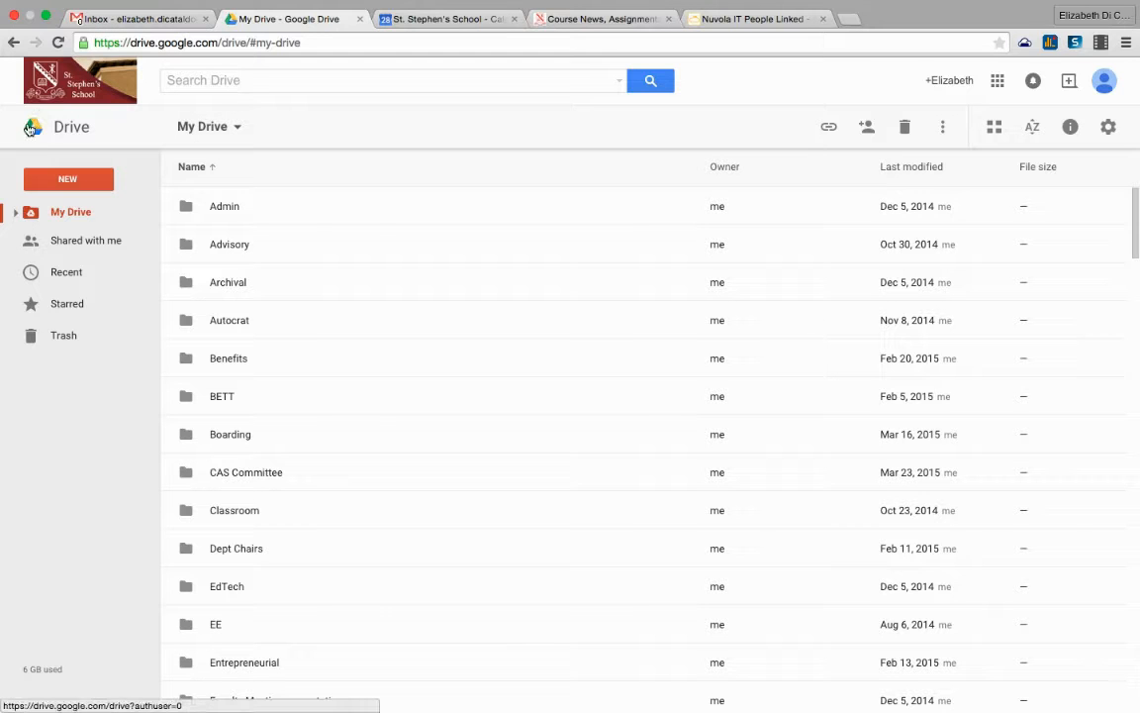
Step: Create a new folder named "Ideas" in My Drive
left_click(60, 184)
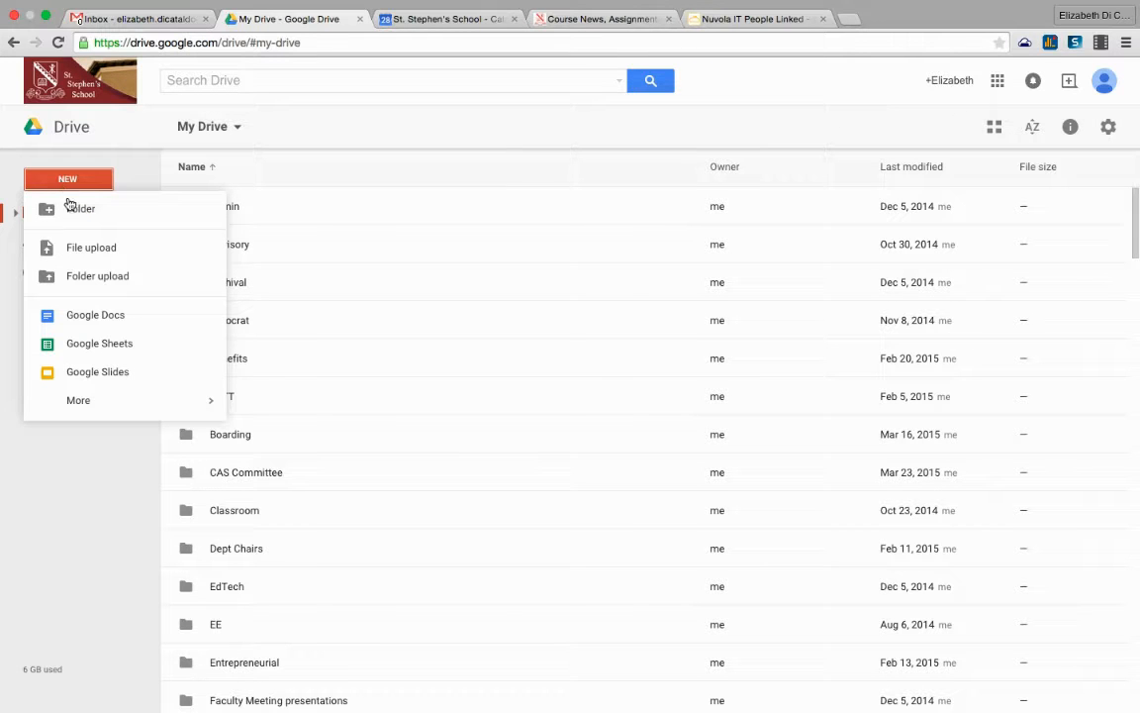
left_click(76, 211)
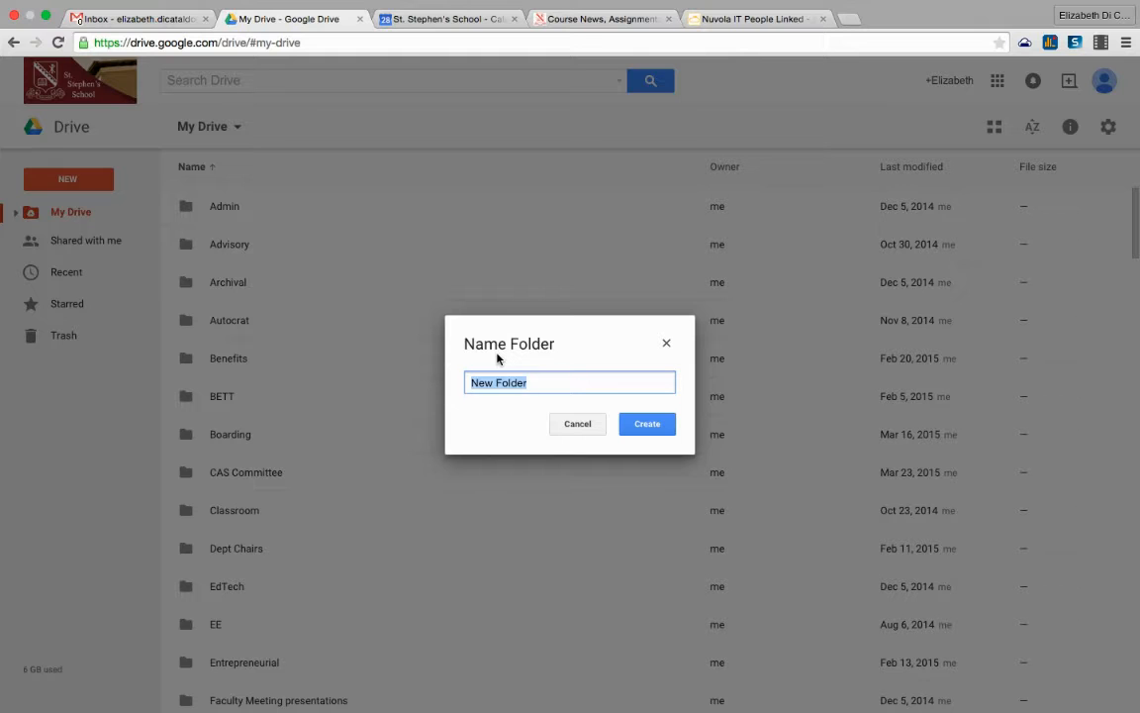
type("Ideas")
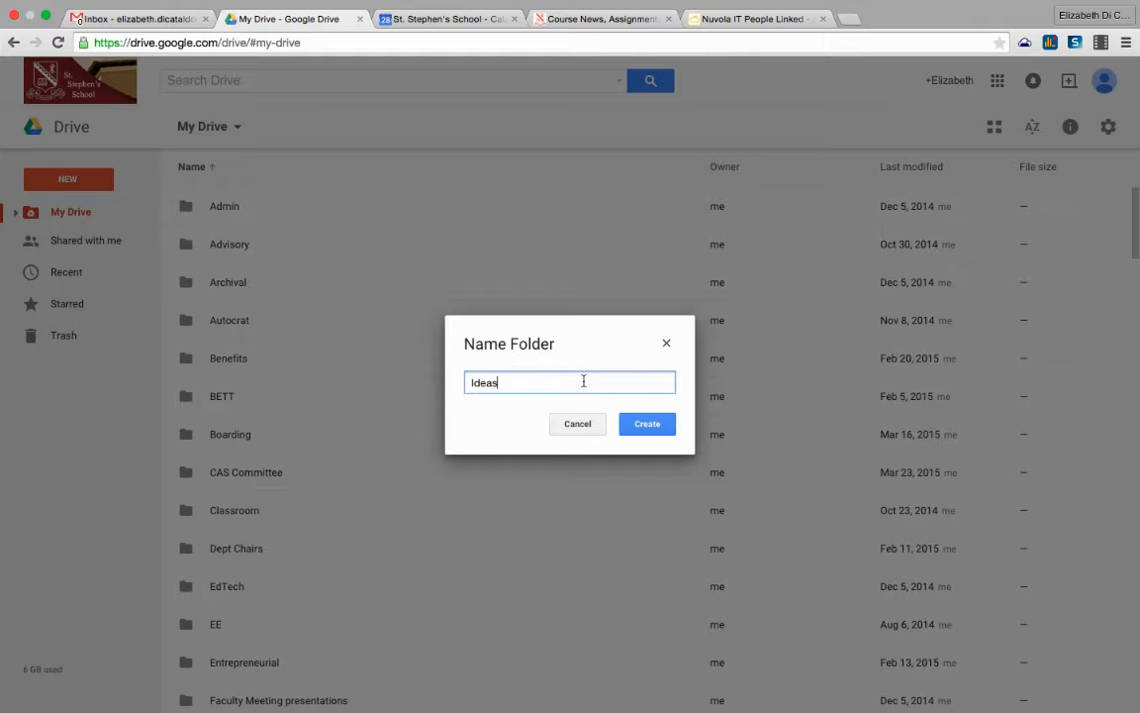
left_click(648, 426)
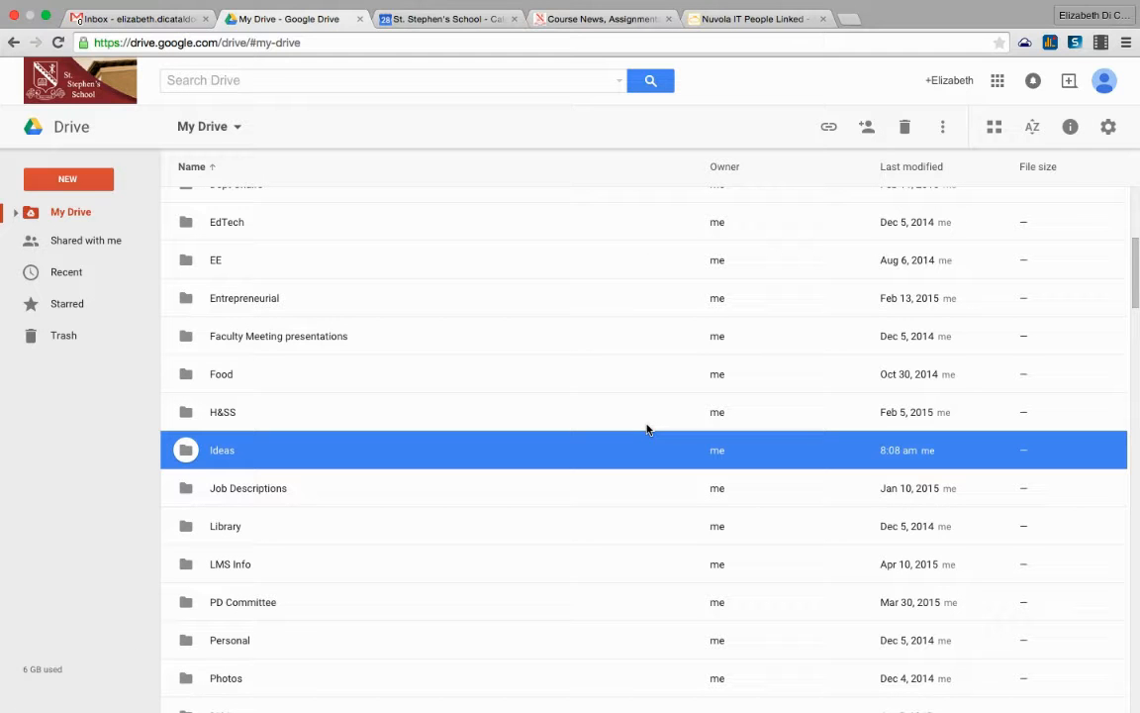
Step: Open the Ideas folder and create a new blank Google Docs document inside it
double_click(513, 460)
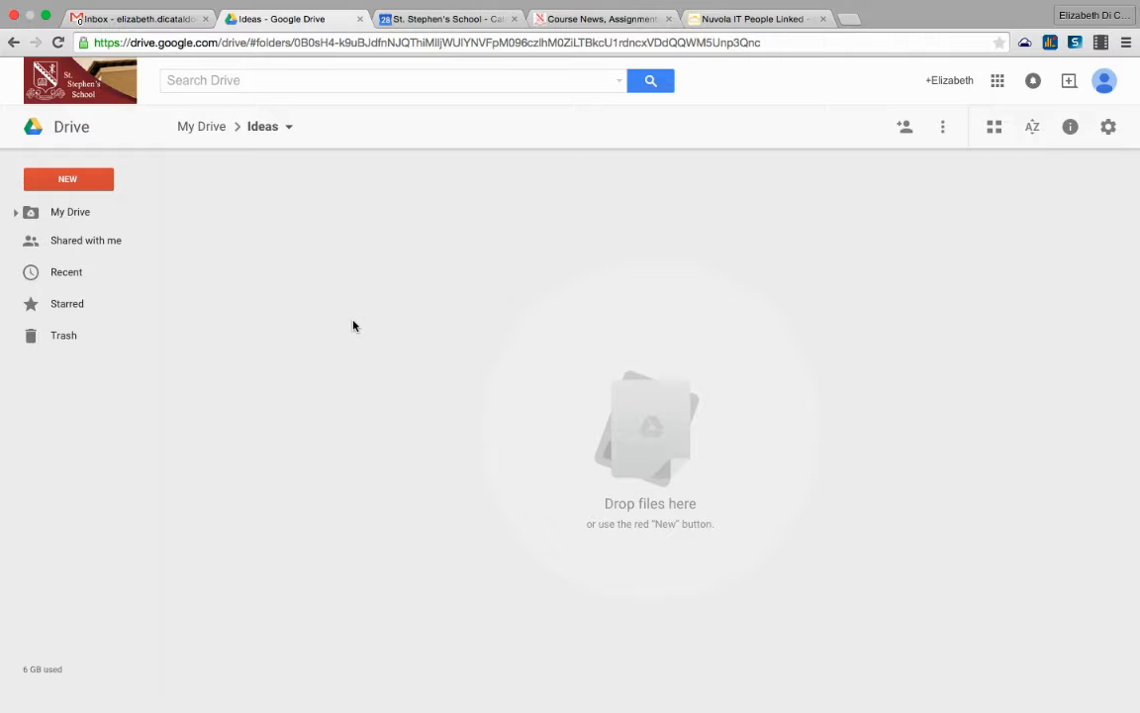
left_click(85, 187)
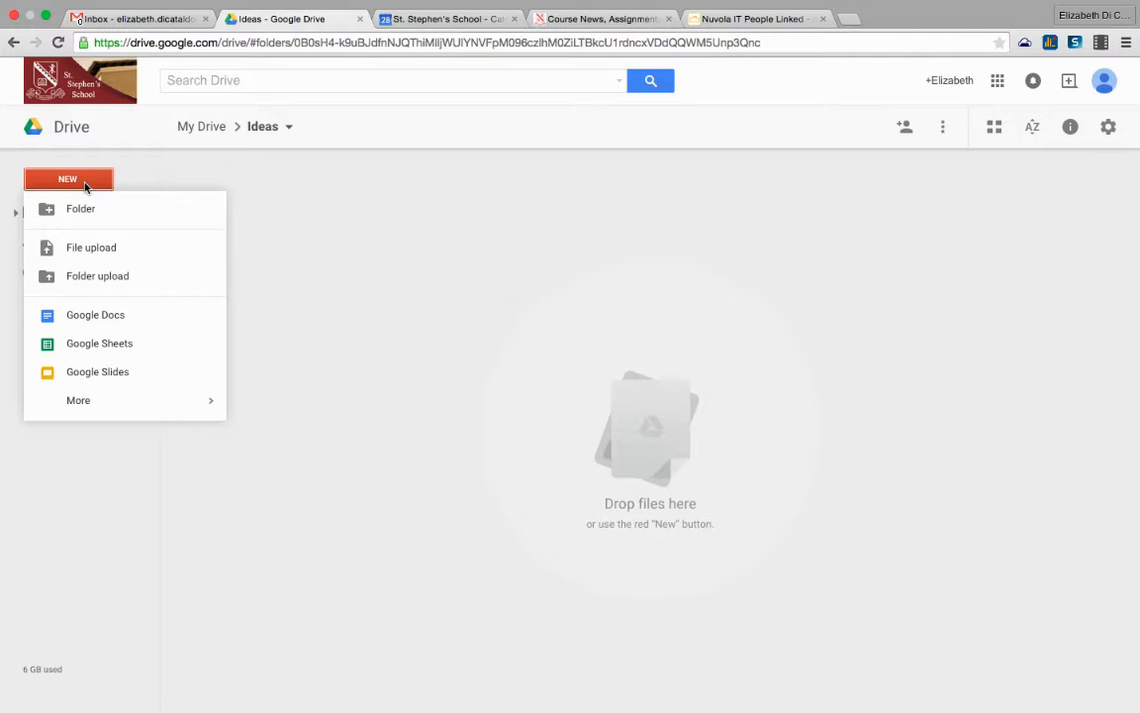
left_click(92, 315)
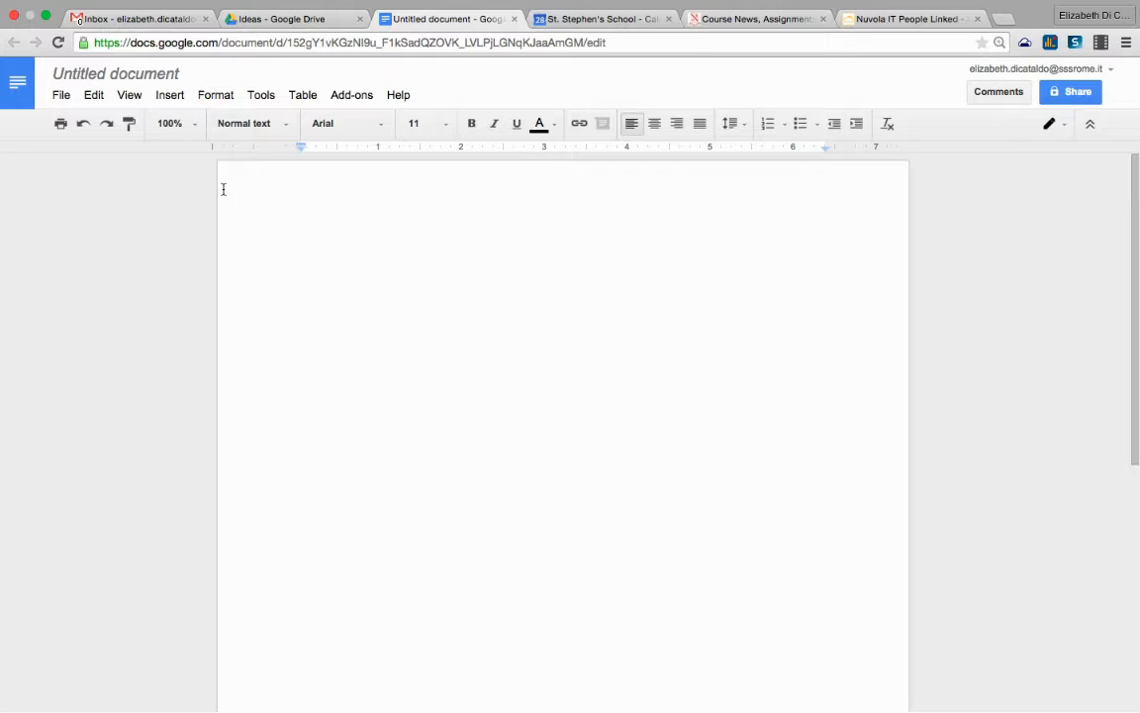
Step: Review the page setup's paper size and page color options, choose A4 (8.27" x 11.69") and apply the setup
left_click(61, 96)
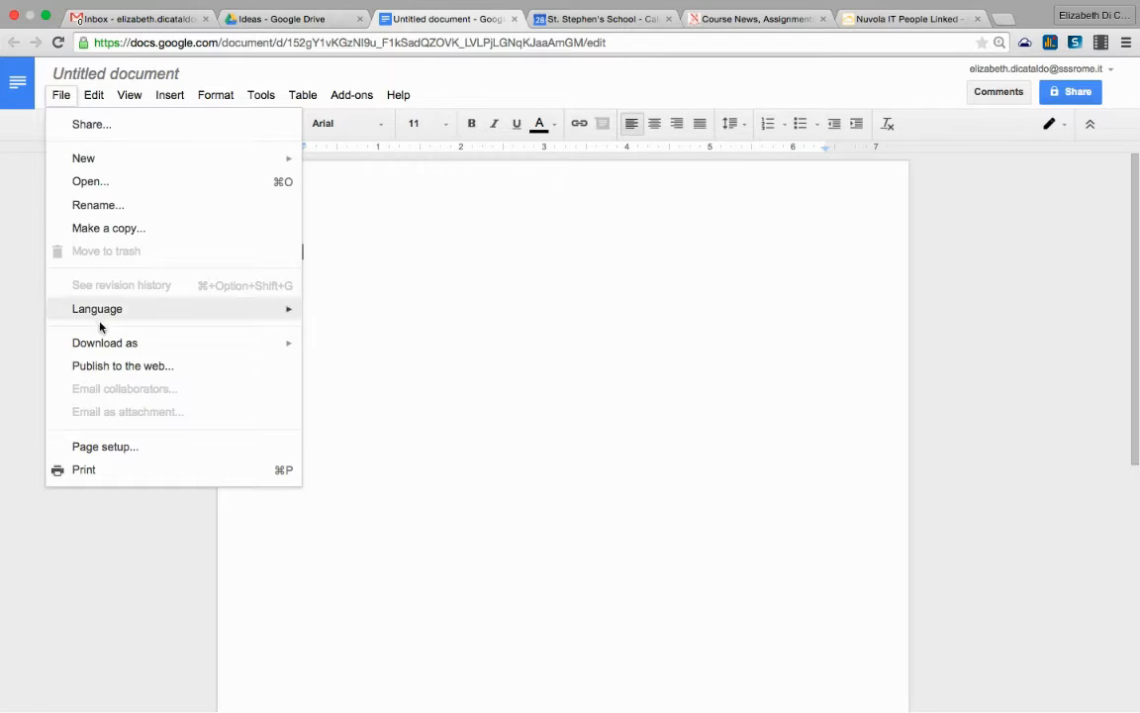
left_click(102, 448)
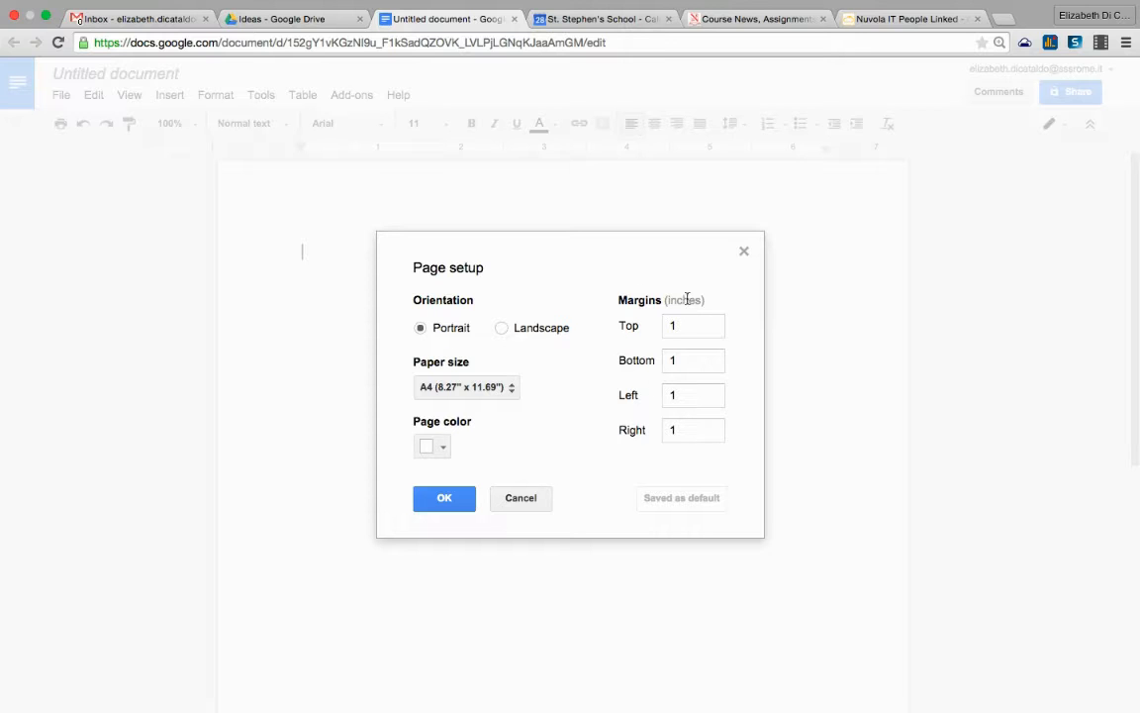
left_click(512, 389)
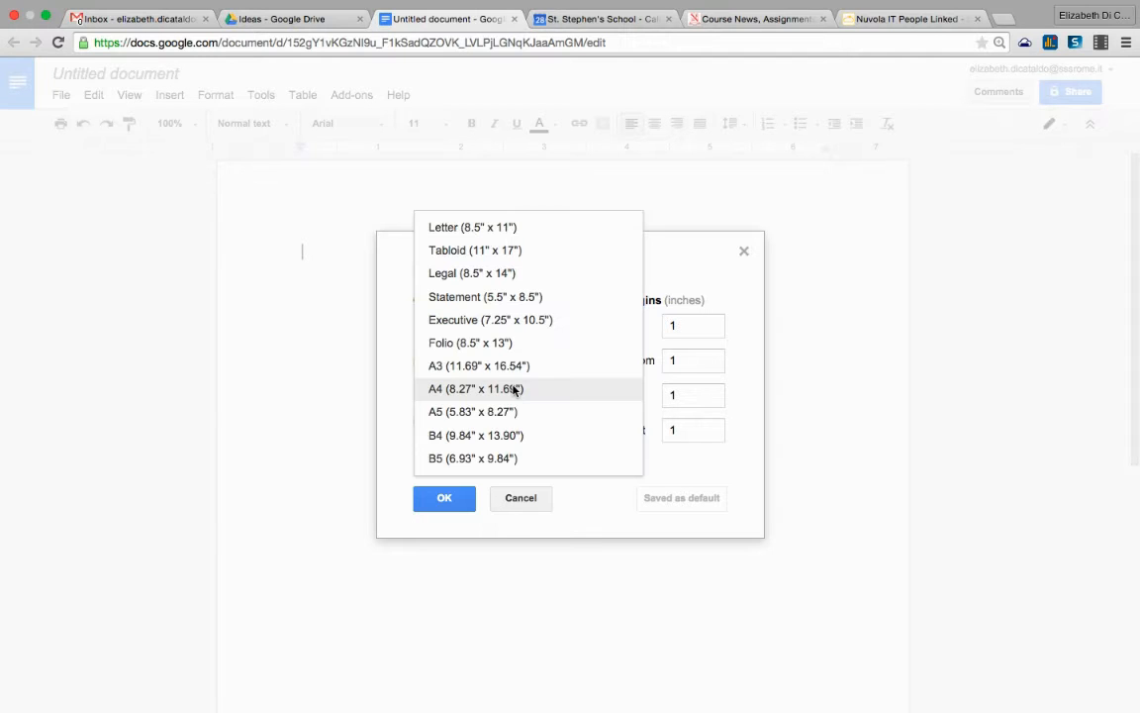
left_click(489, 390)
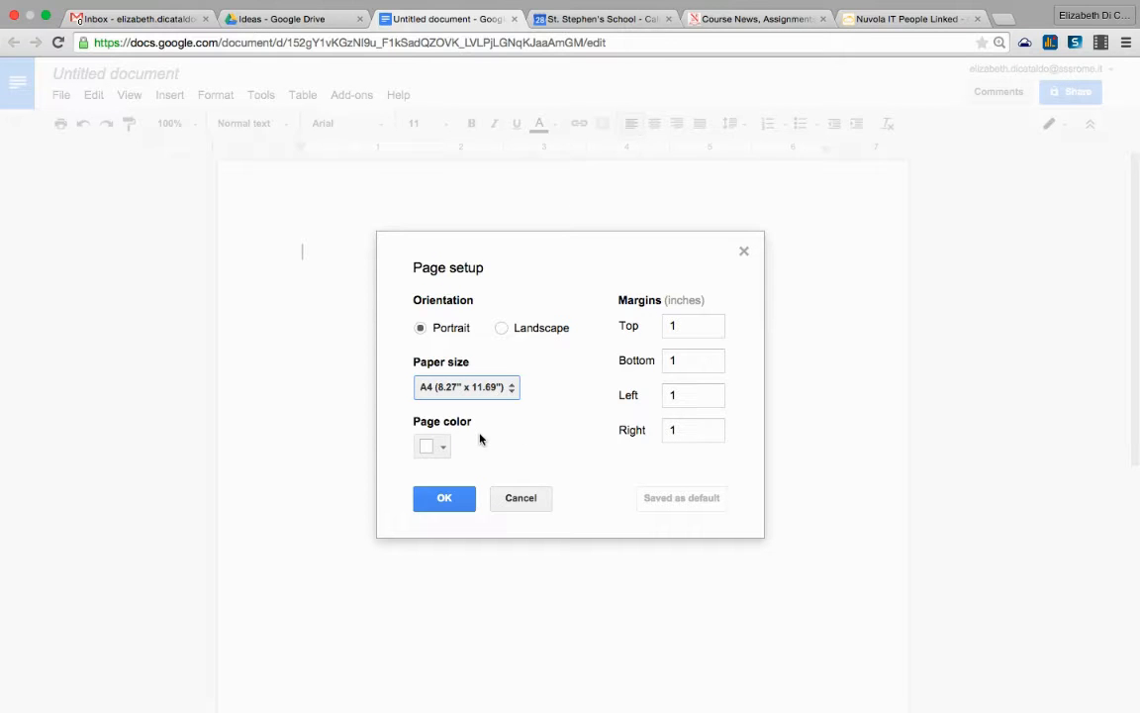
left_click(445, 449)
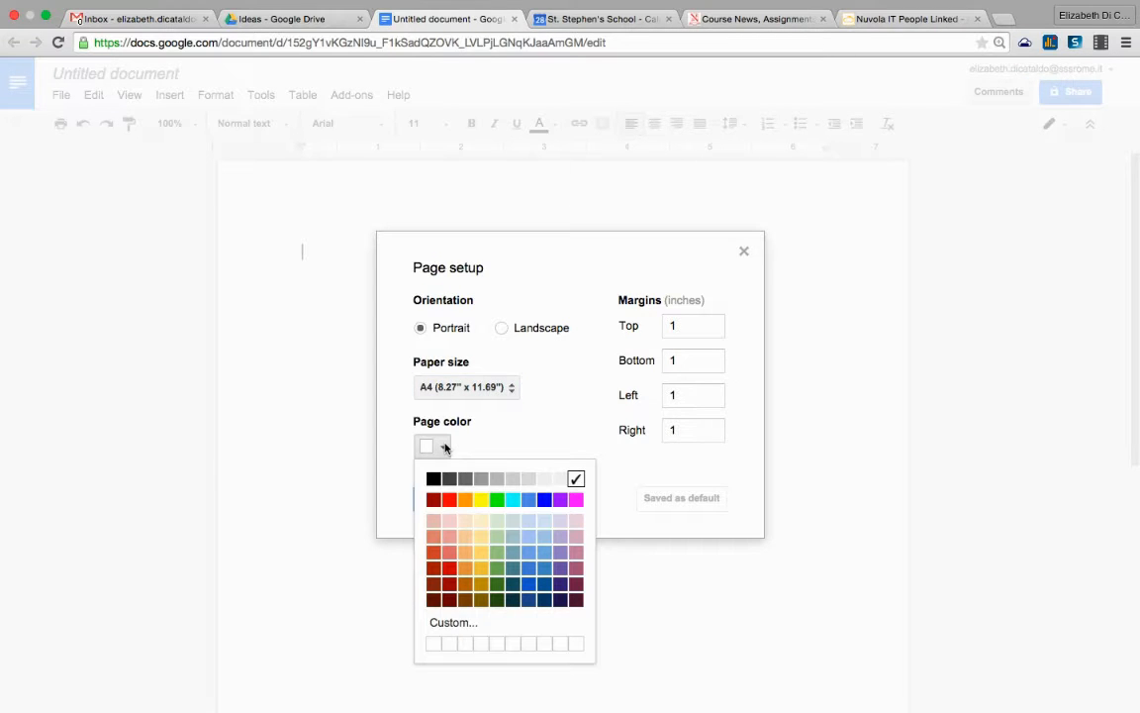
left_click(507, 437)
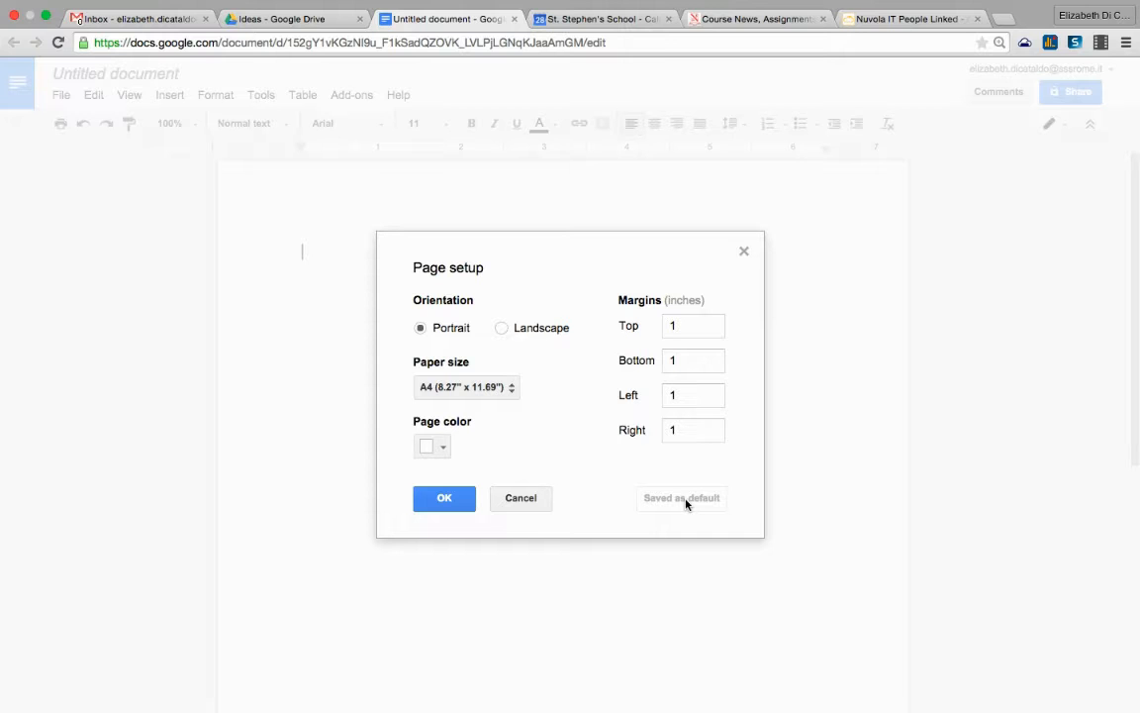
left_click(445, 502)
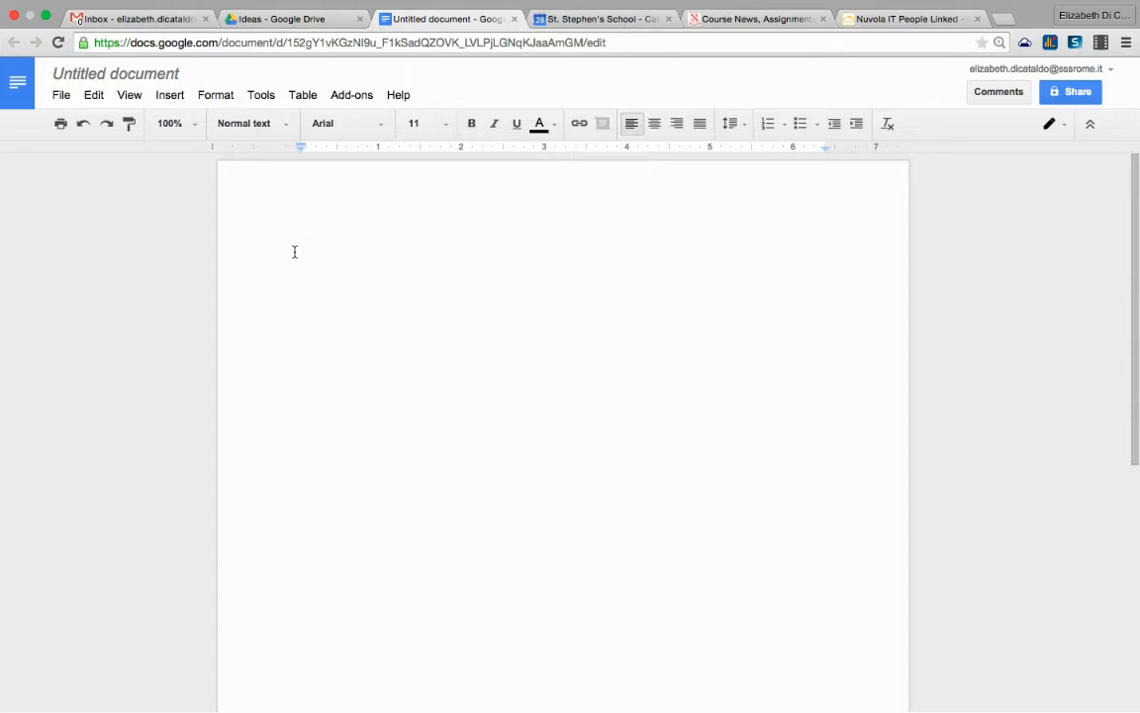
Step: Write the sentence "The quick brown fox jumped over the lazy dog." in the document and start a new paragraph below it
type("The ")
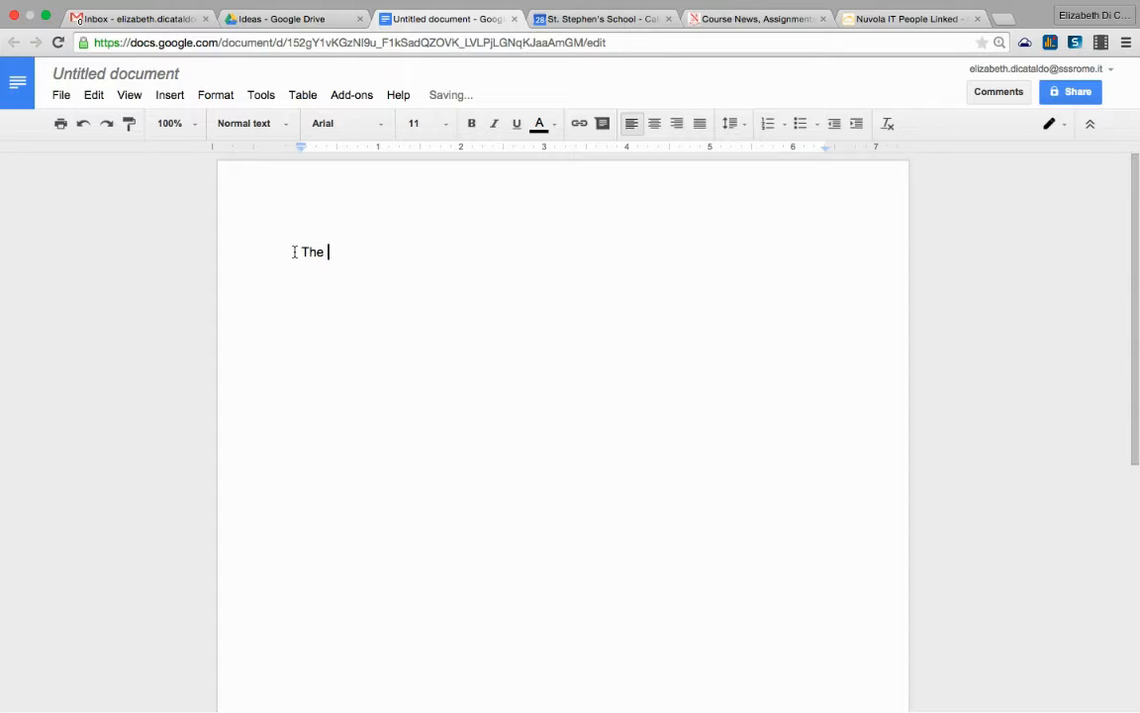
type("quick brown ")
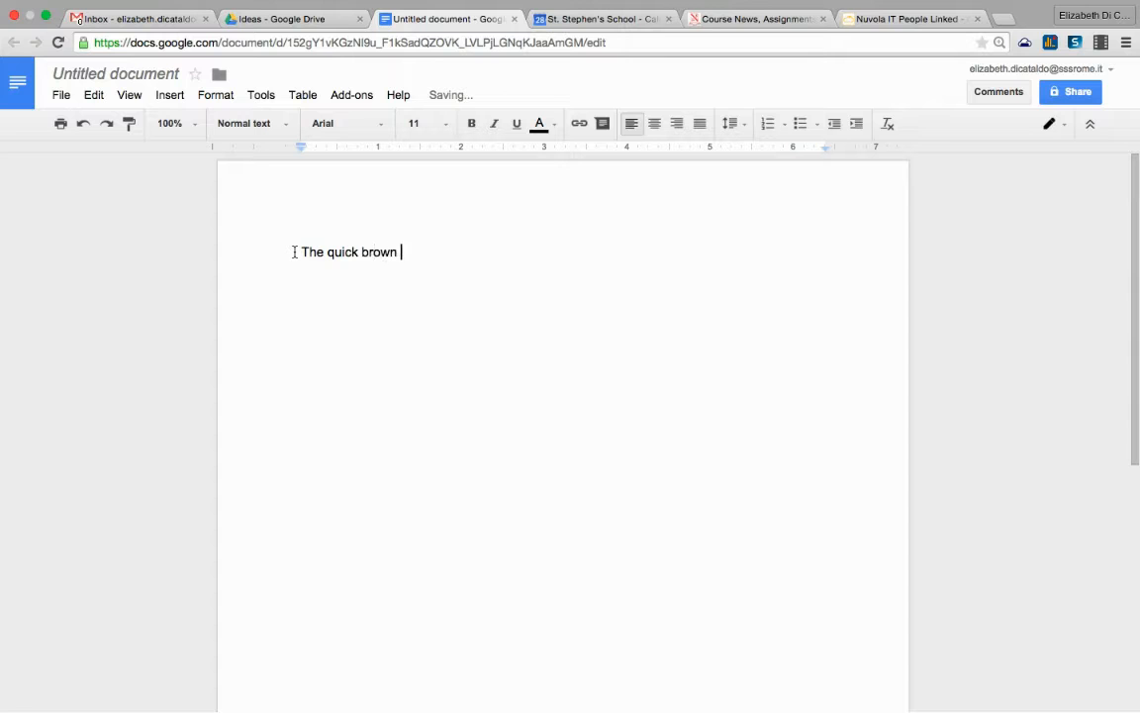
type("fox jumped")
key("BackSpace")
type("ed over the ")
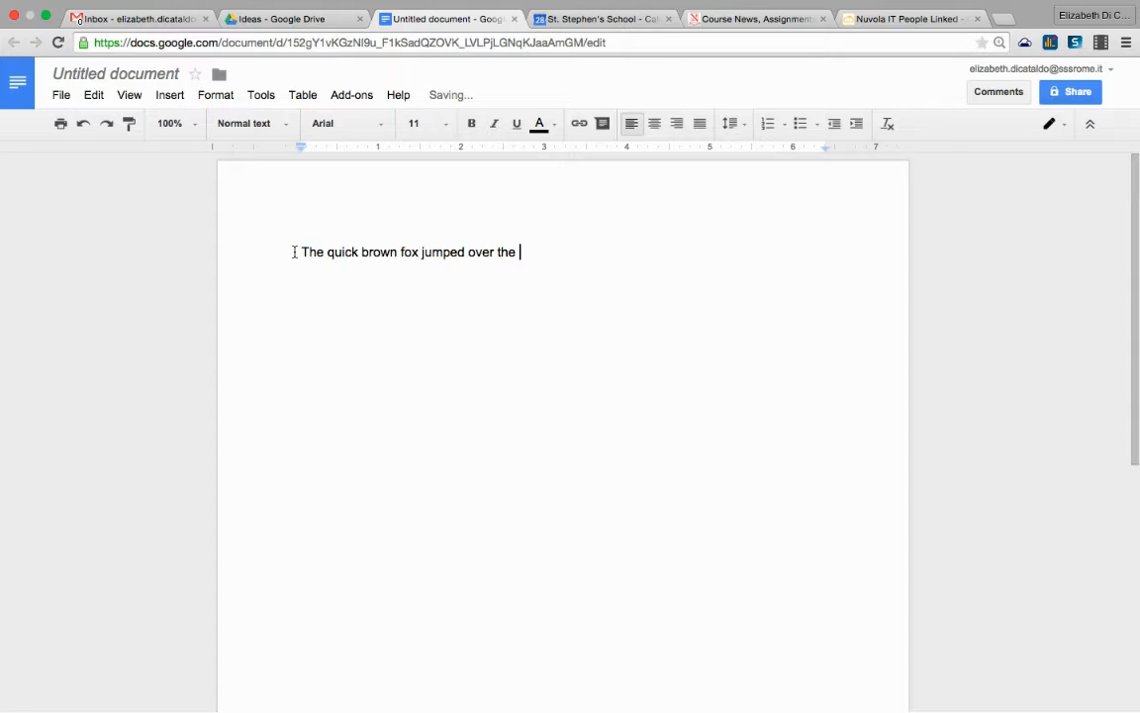
type("lazy dog")
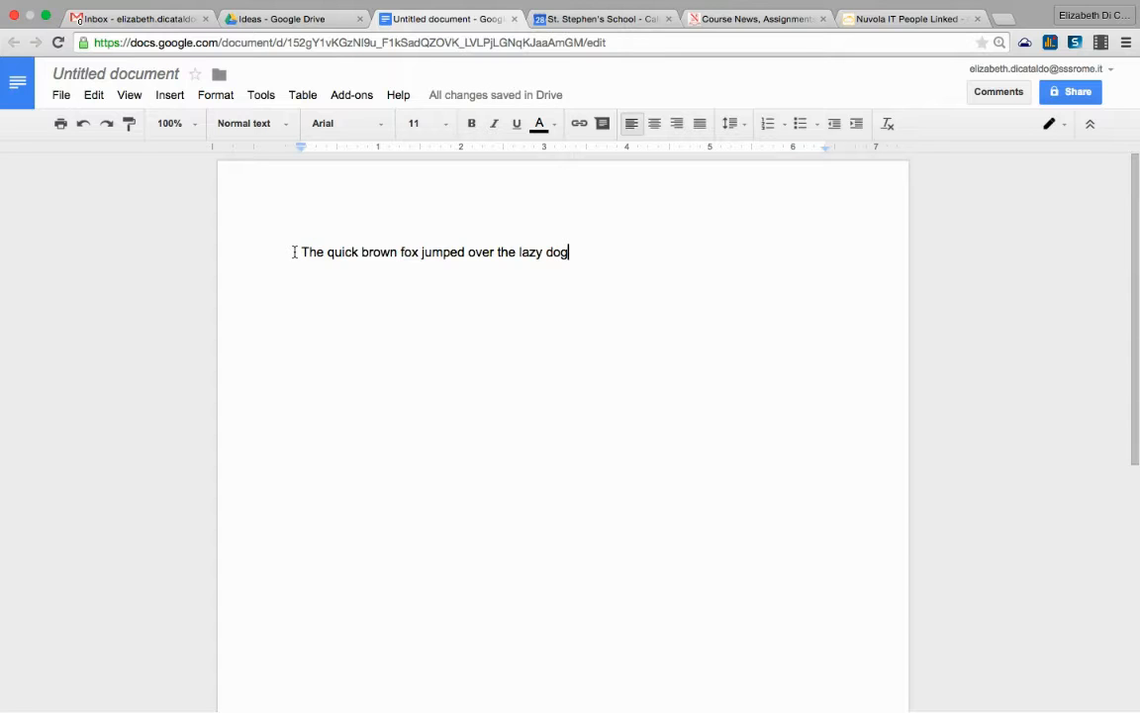
type(".")
key("Return")
key("Return")
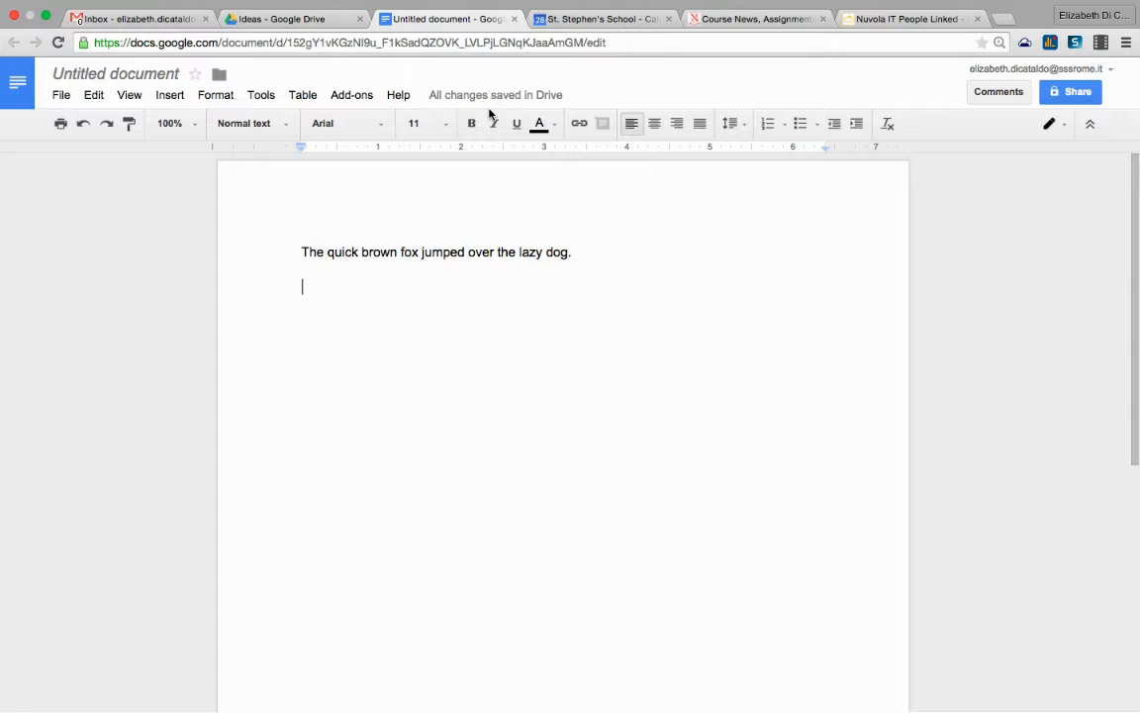
Step: Rename the untitled document as "Practice doc"
left_click(120, 77)
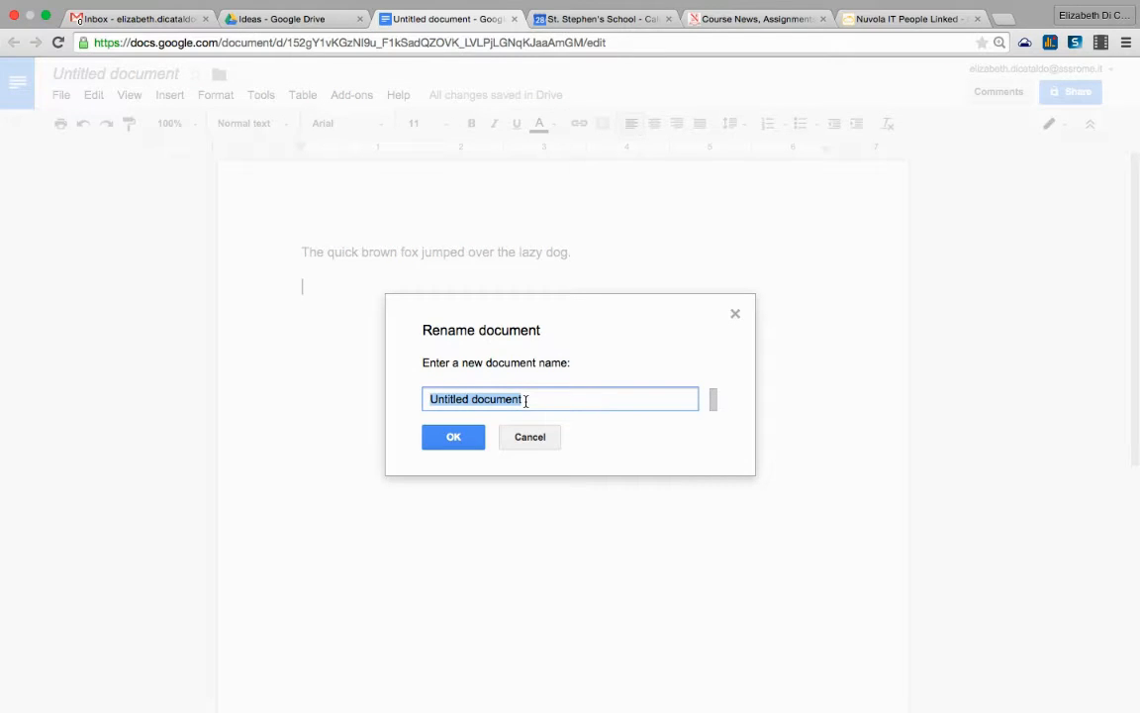
key("BackSpace")
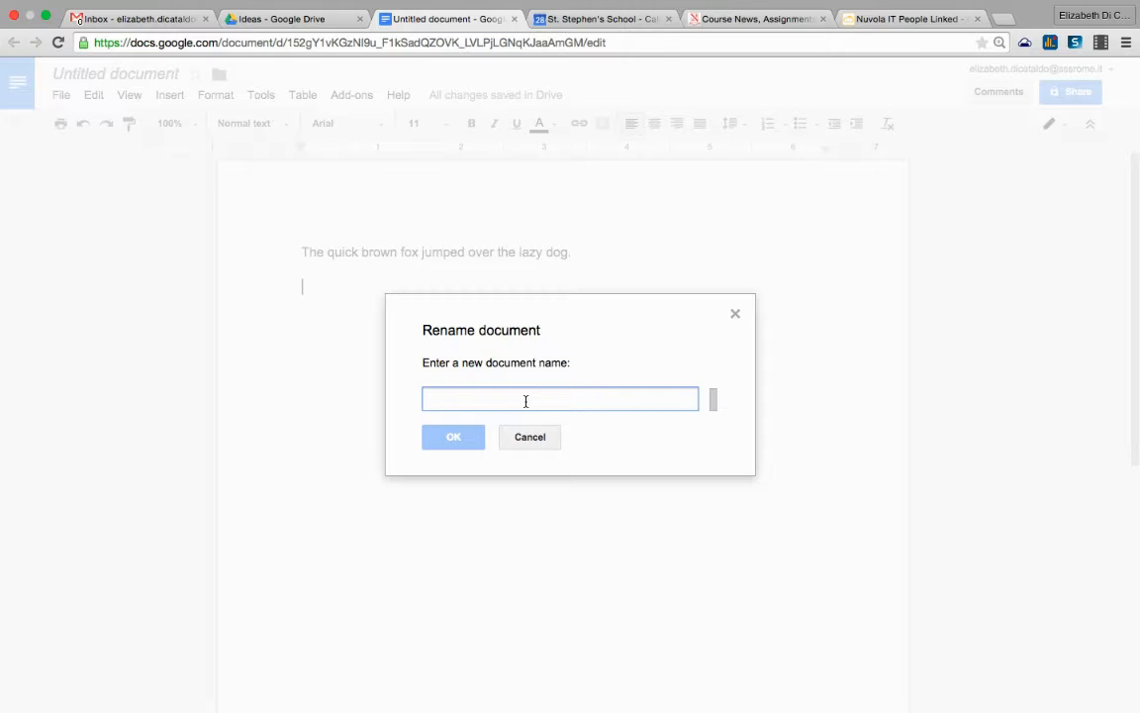
type("Prac")
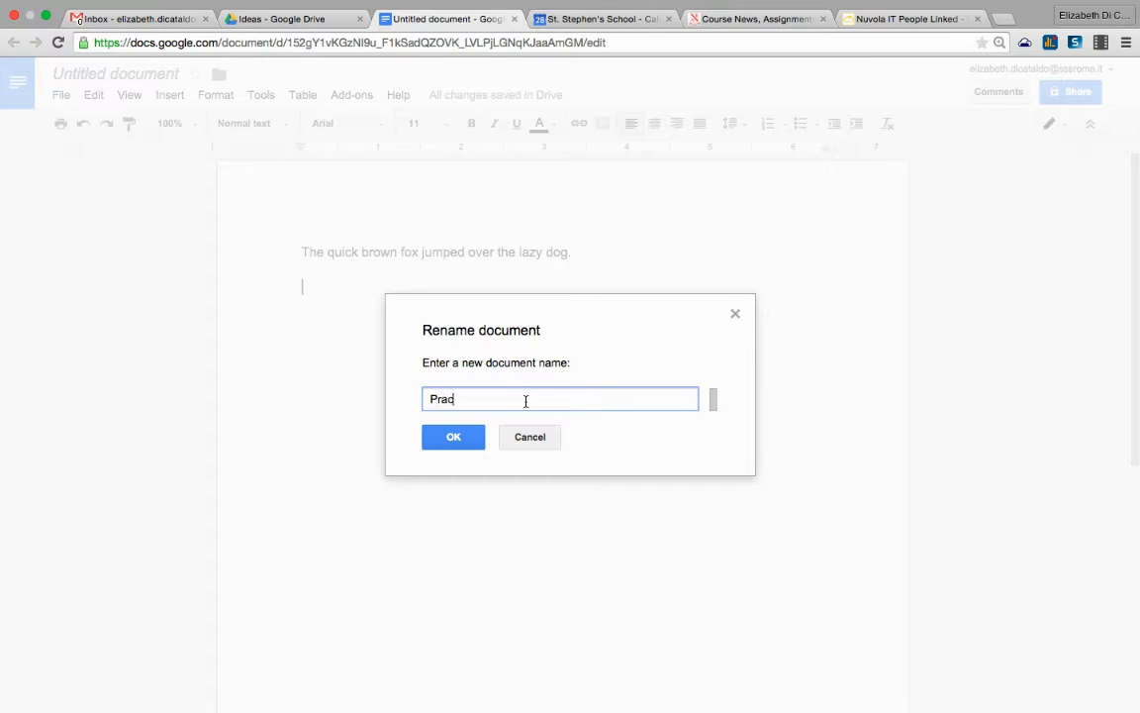
type("tice doc")
left_click(453, 439)
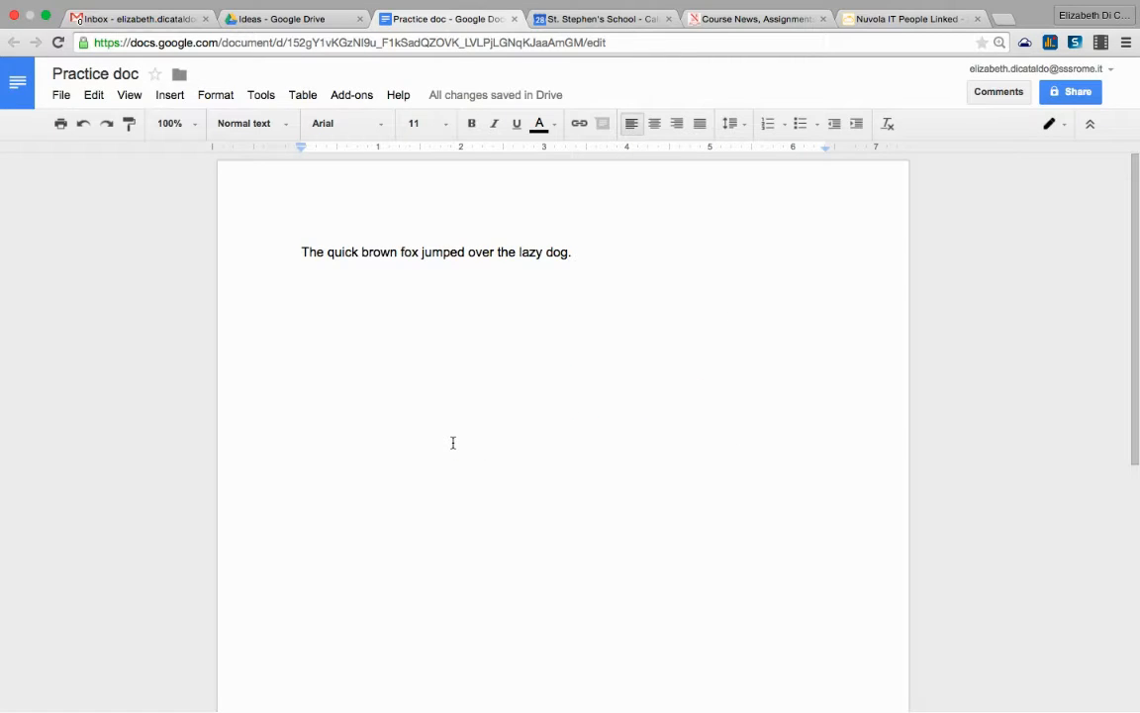
Step: Insert a new line above the sentence in the document body and write "Practice doc" on it
left_click(302, 250)
key("Return")
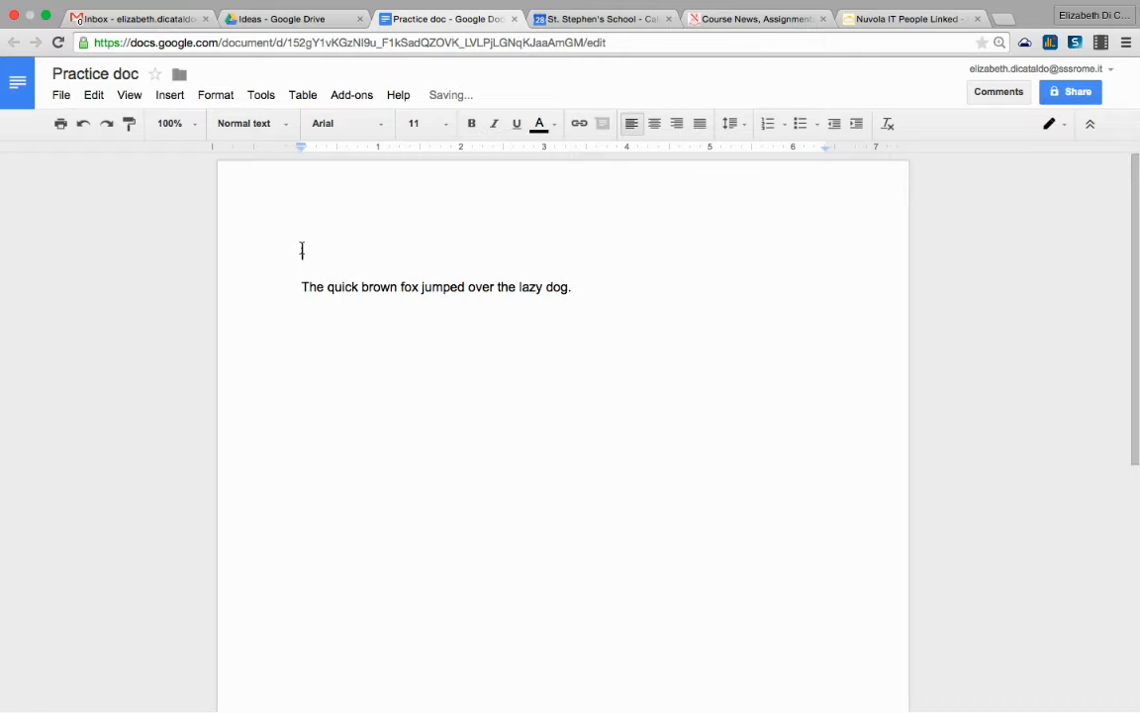
type("Practice doc")
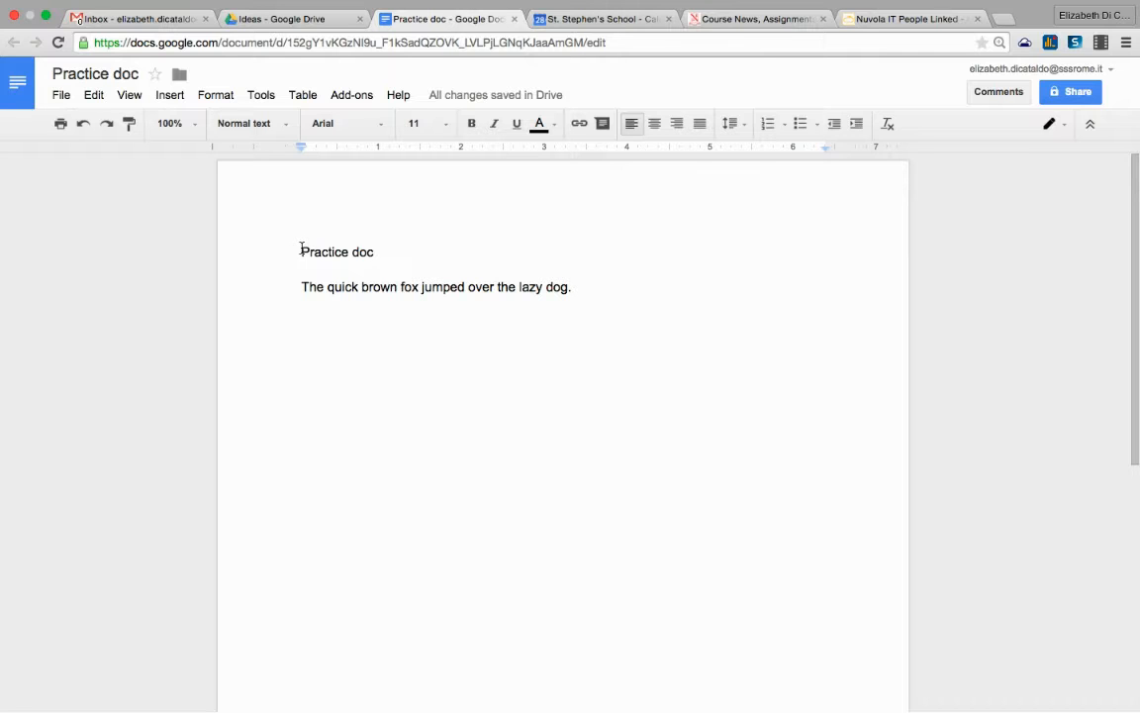
double_click(353, 43)
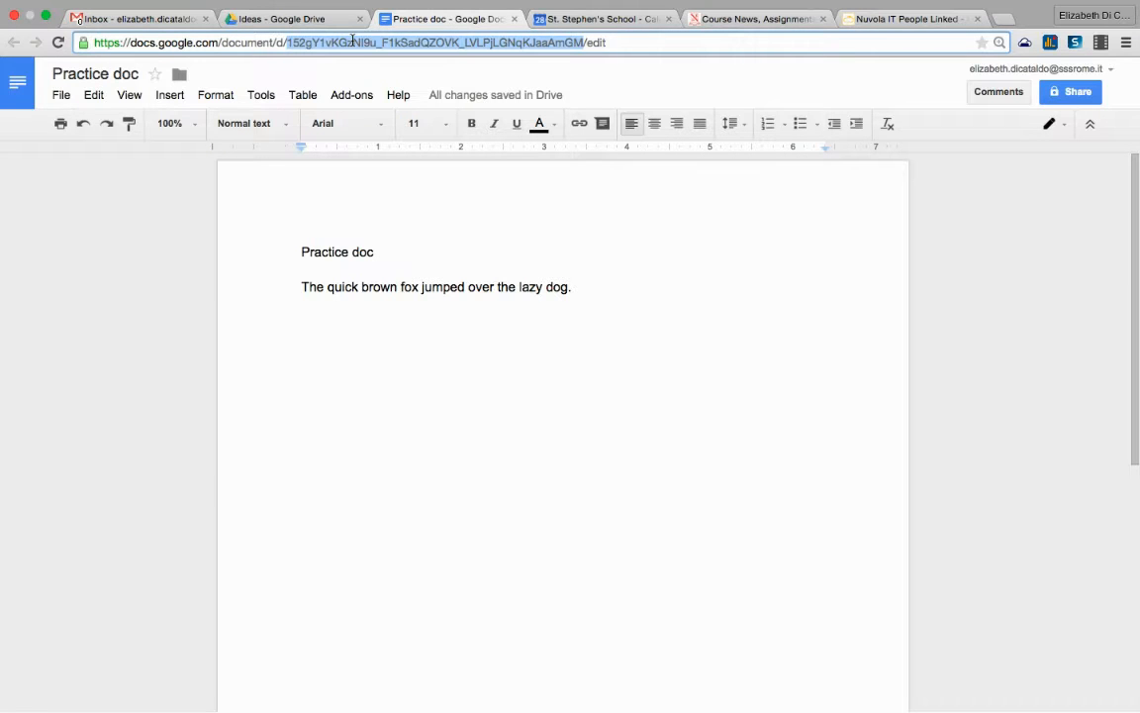
left_click(635, 39)
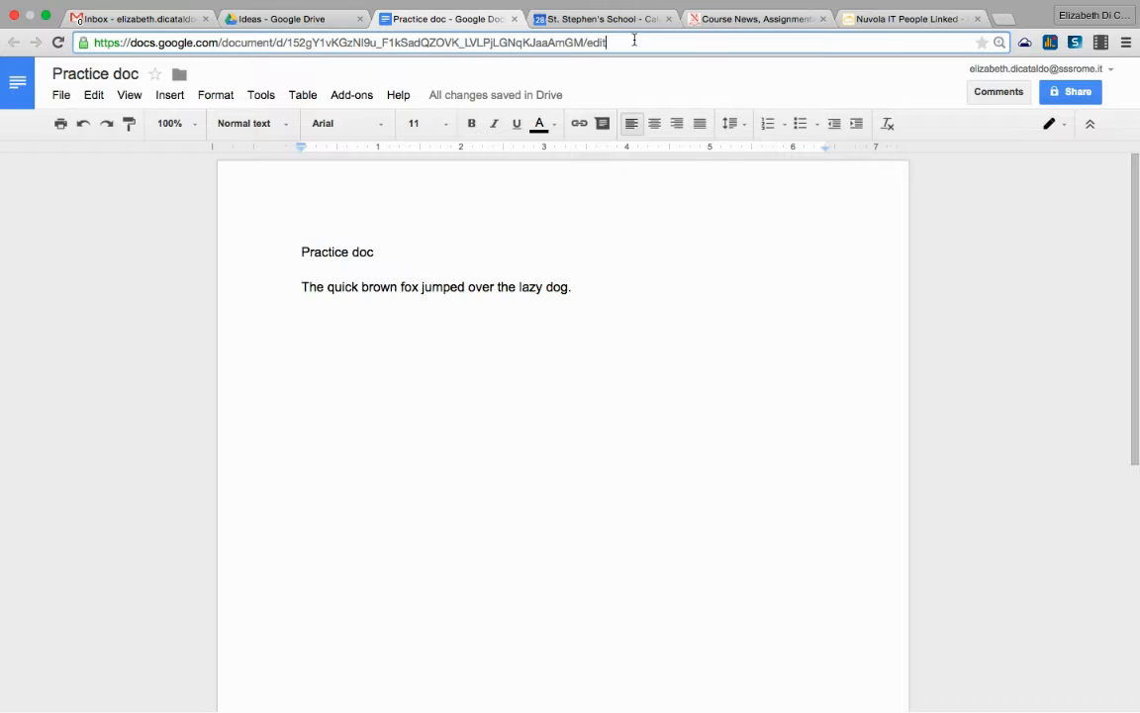
left_click(600, 286)
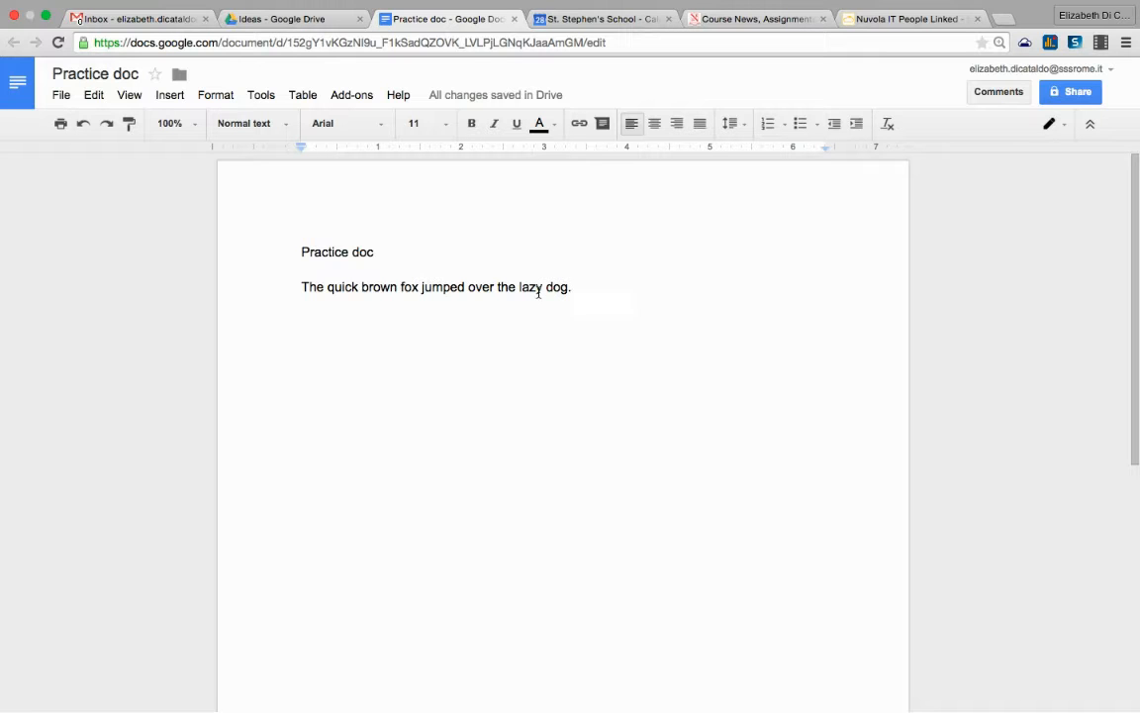
left_click(351, 252)
left_click(417, 257)
left_click(595, 293)
Step: Create another new blank document from within the Practice doc
left_click(61, 96)
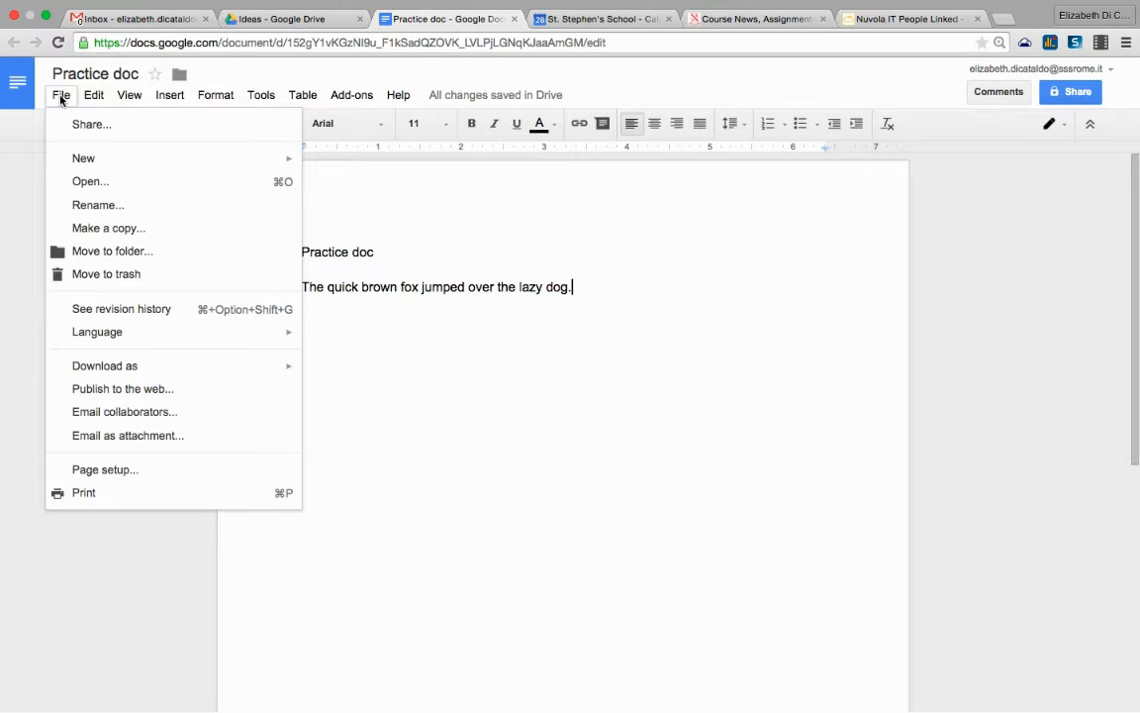
mouse_move(103, 167)
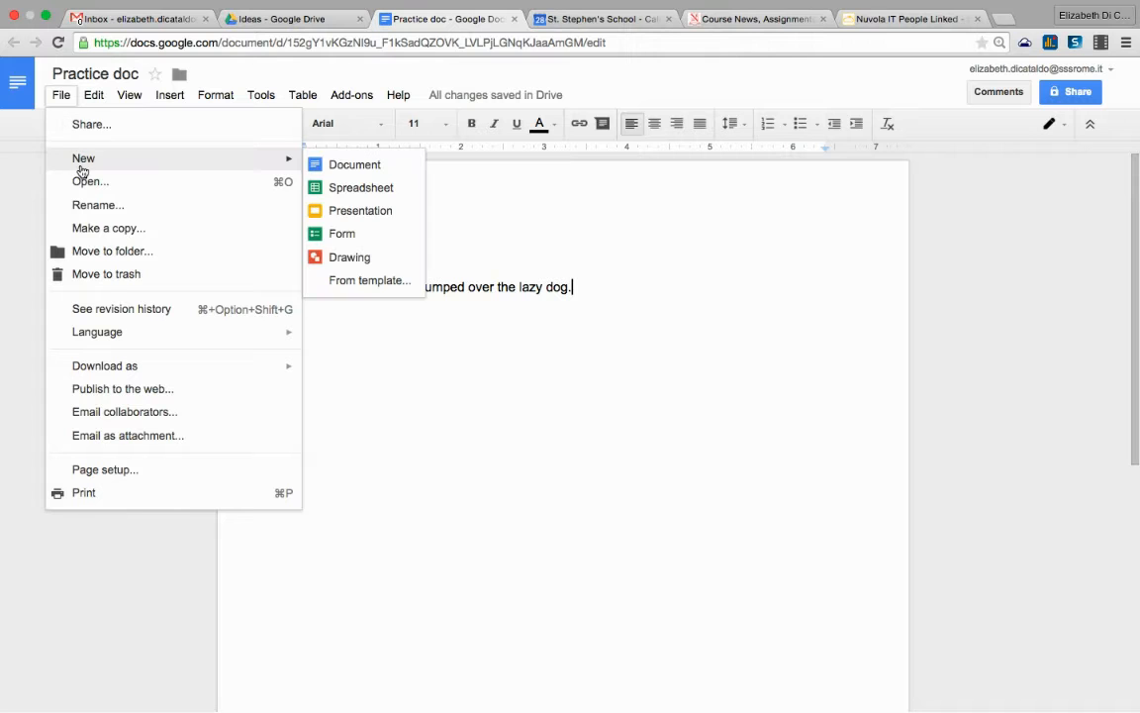
left_click(332, 164)
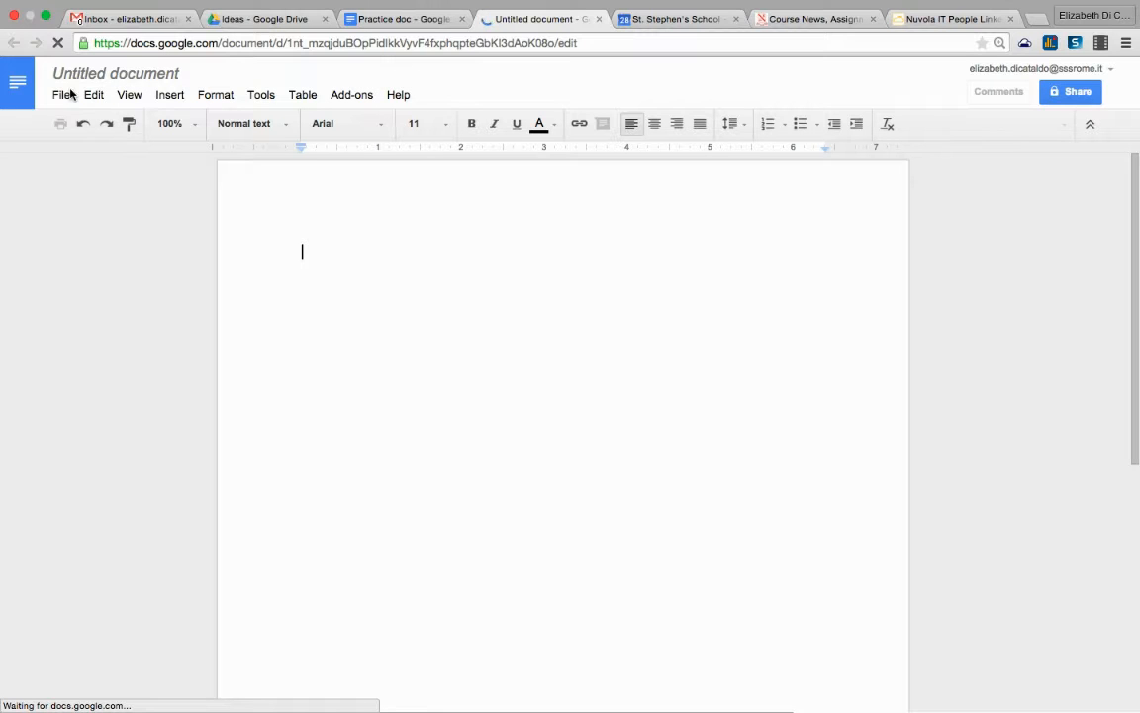
Step: Start sharing the new untitled document and name it "Practice 2" before it is shared
left_click(59, 96)
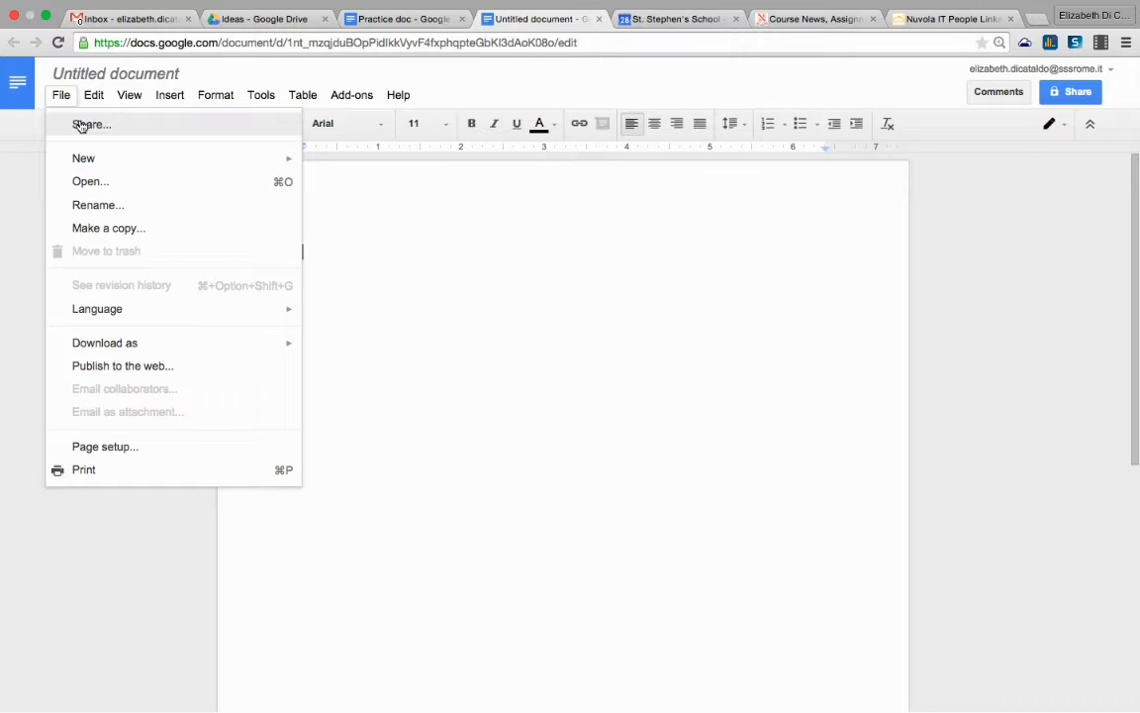
left_click(1024, 222)
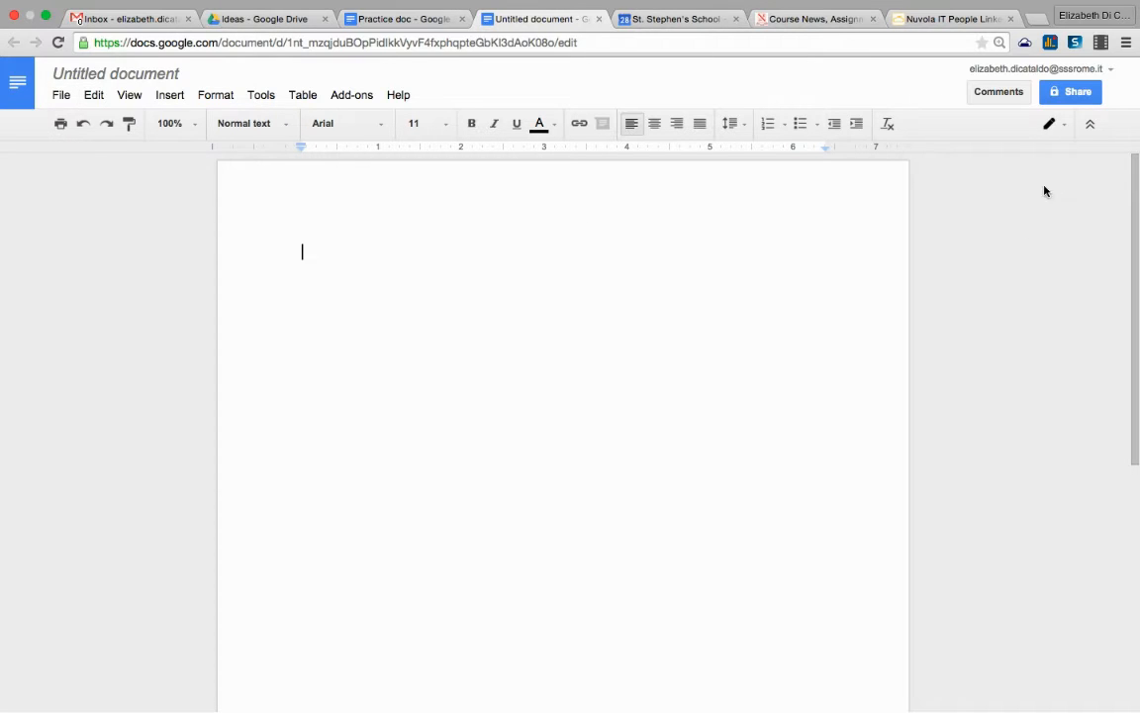
left_click(1077, 92)
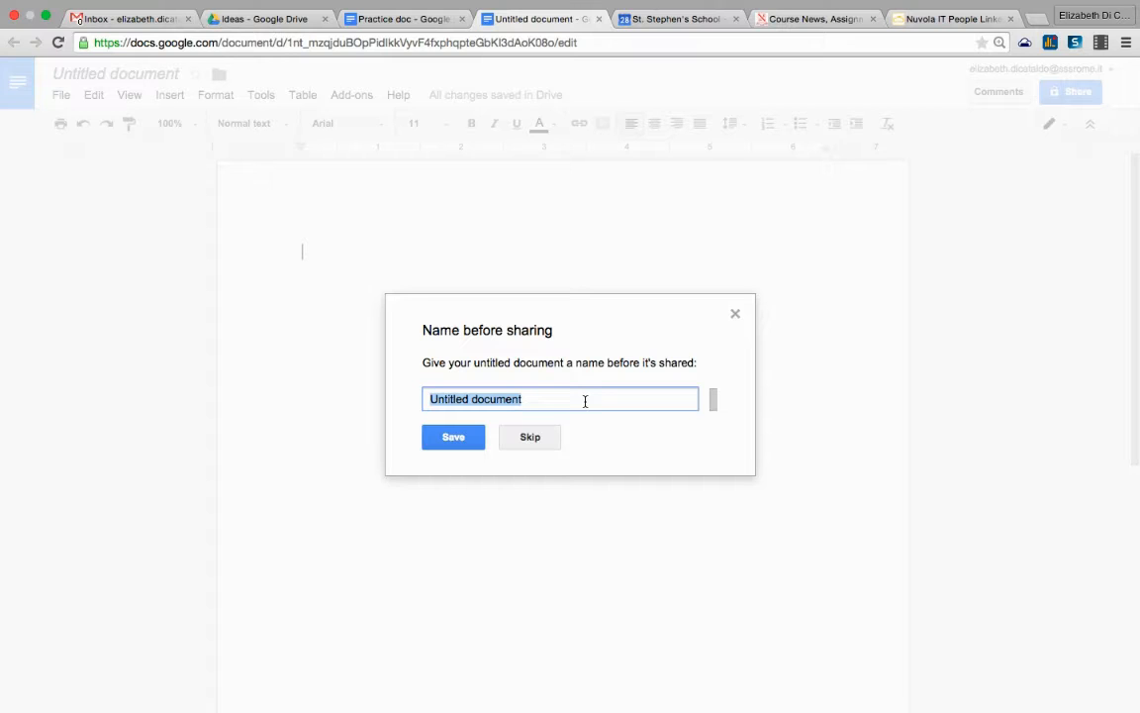
type("P")
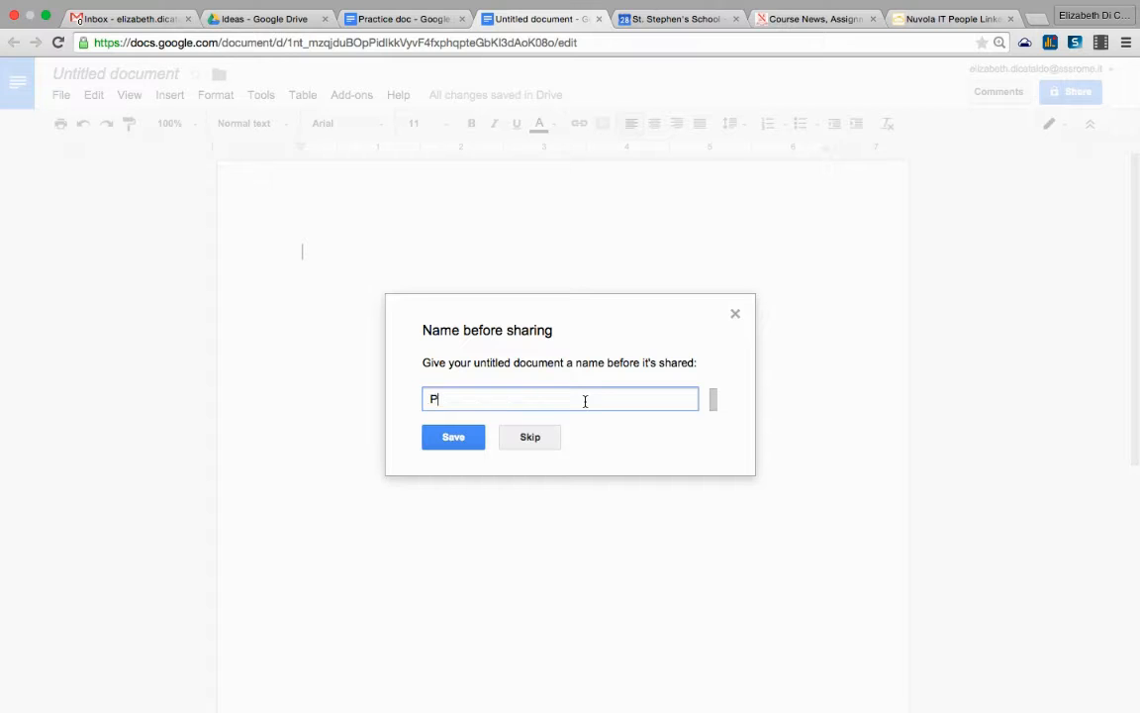
type("ractice 2")
key("Return")
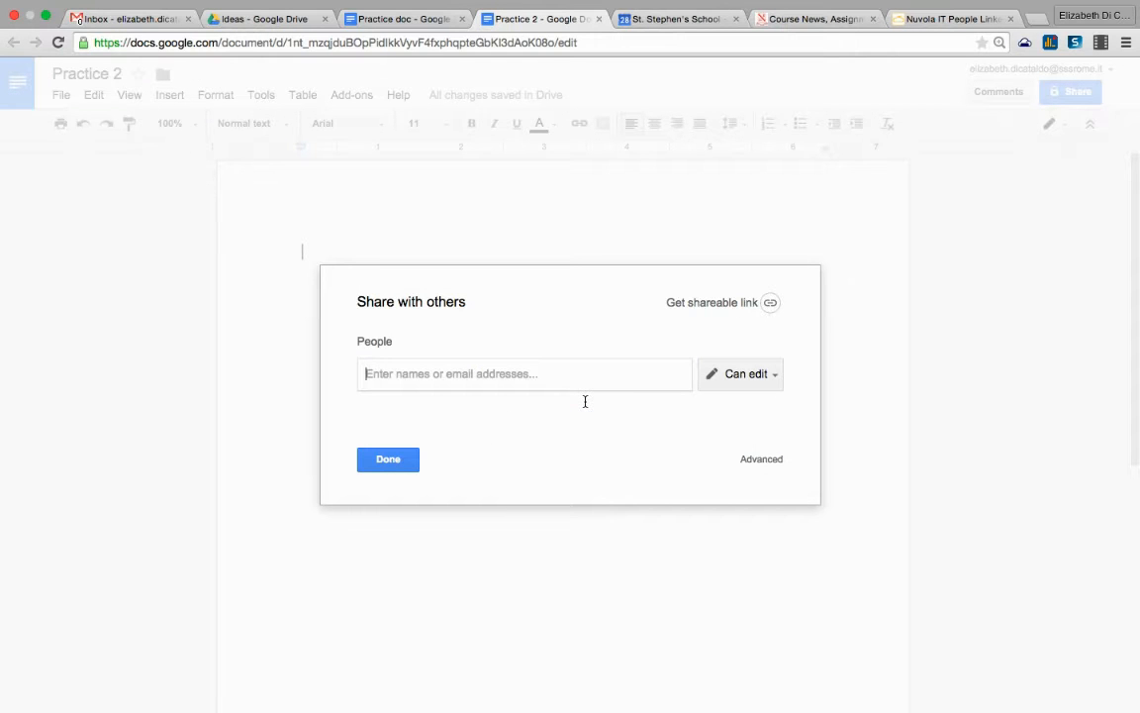
Step: Share Practice 2 with St. Stephen's School Library with edit access and send the message "Here you are"
type("library")
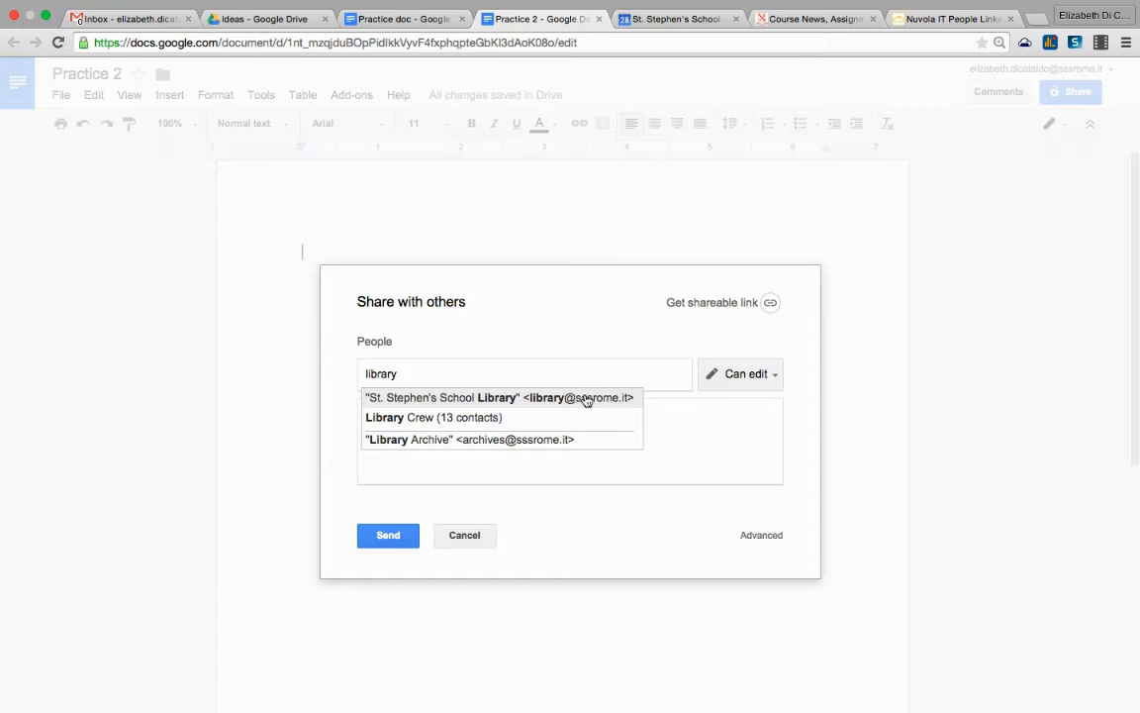
left_click(580, 398)
left_click(456, 413)
type("Here you are")
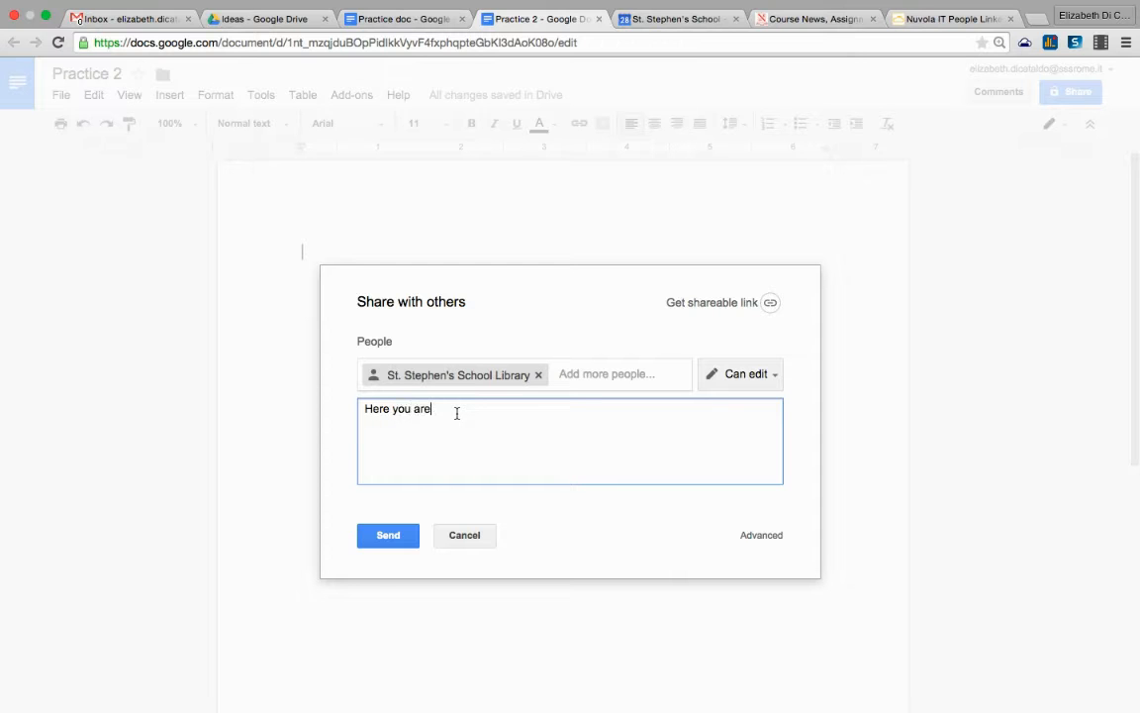
left_click(401, 535)
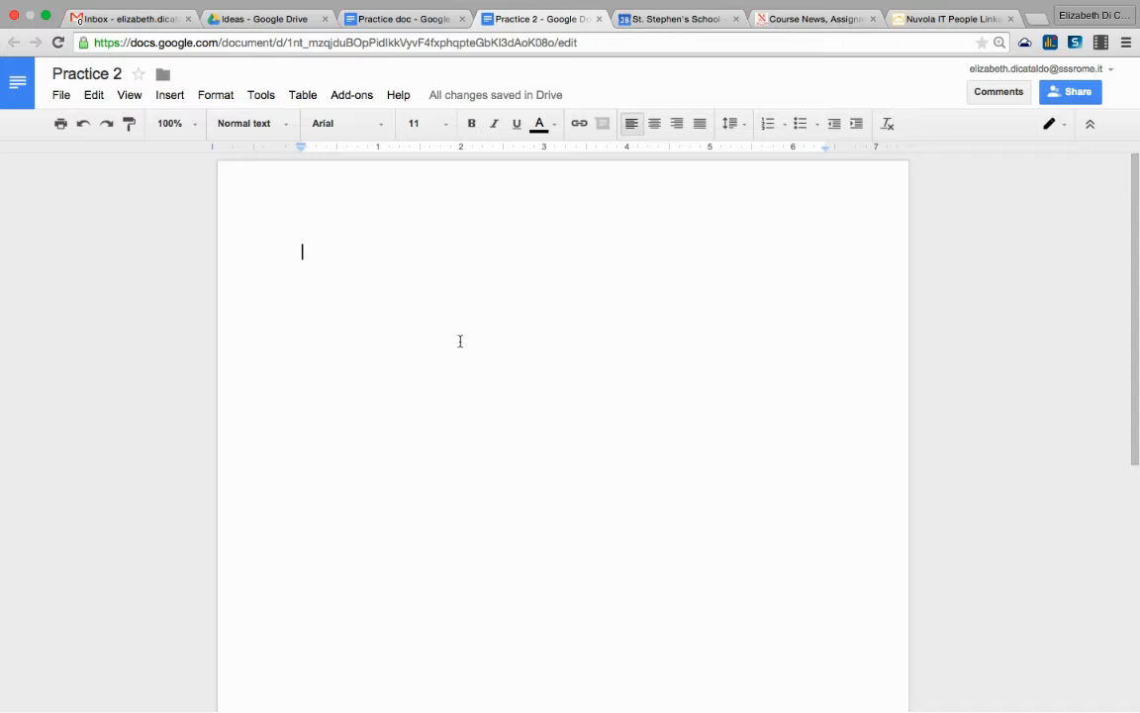
Step: Make a copy of the document named "Copy of Practice 2" without sharing it with the same people
left_click(94, 95)
mouse_move(61, 96)
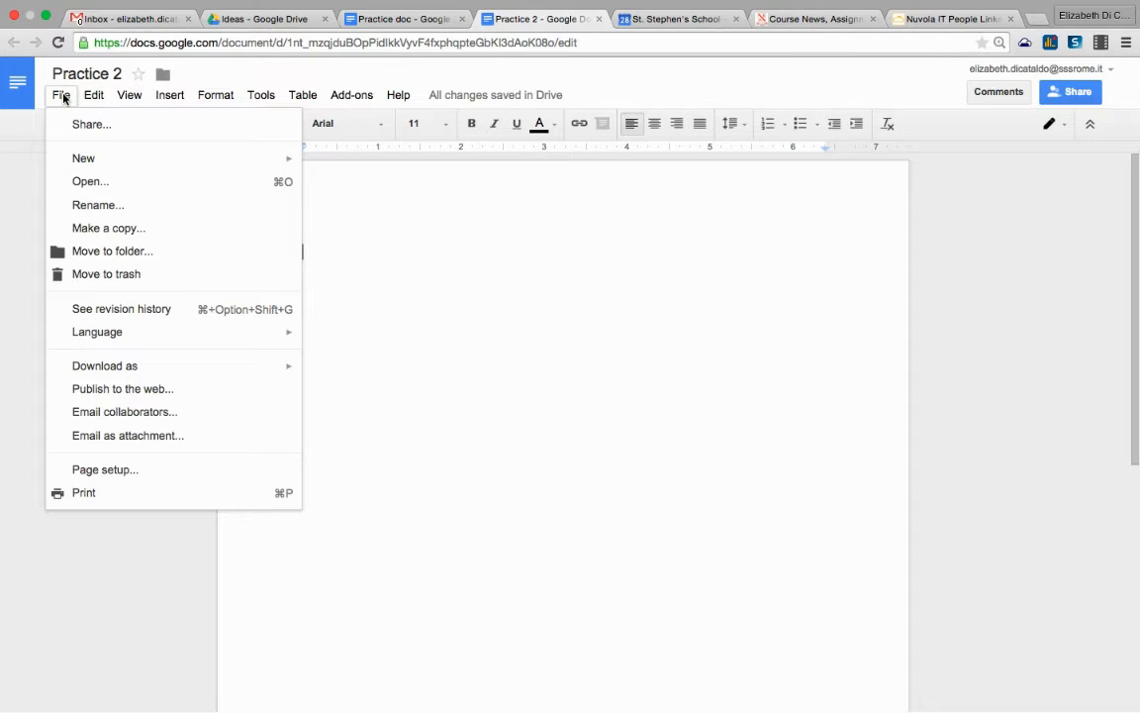
left_click(98, 229)
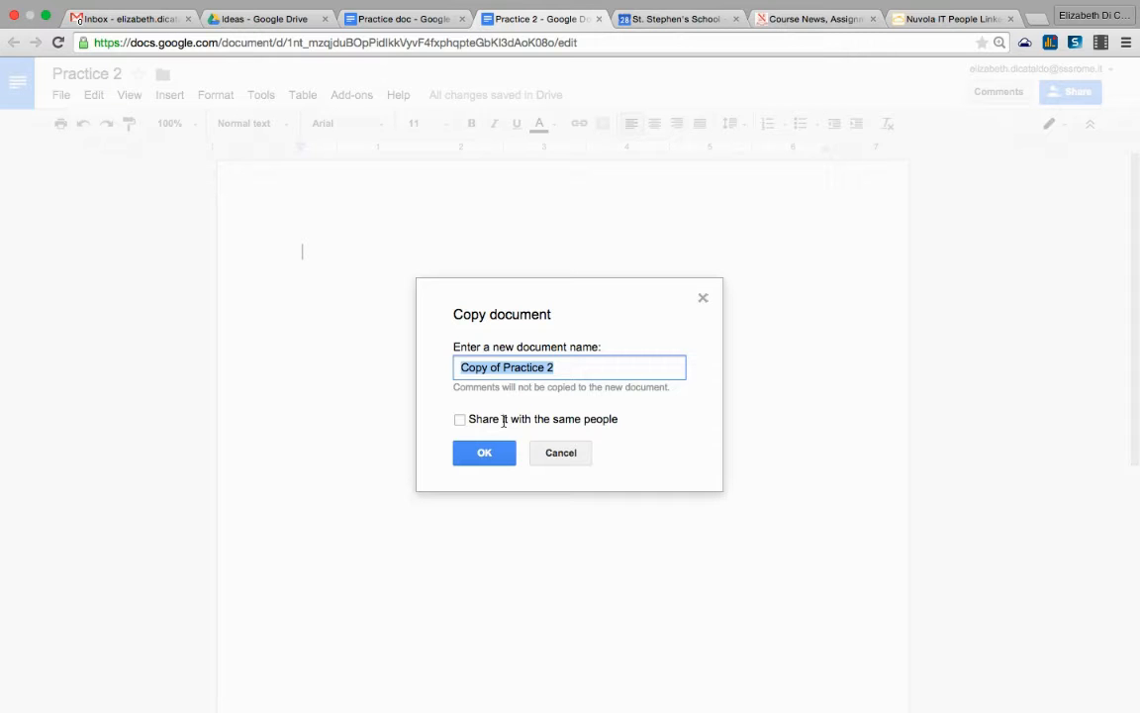
left_click(490, 458)
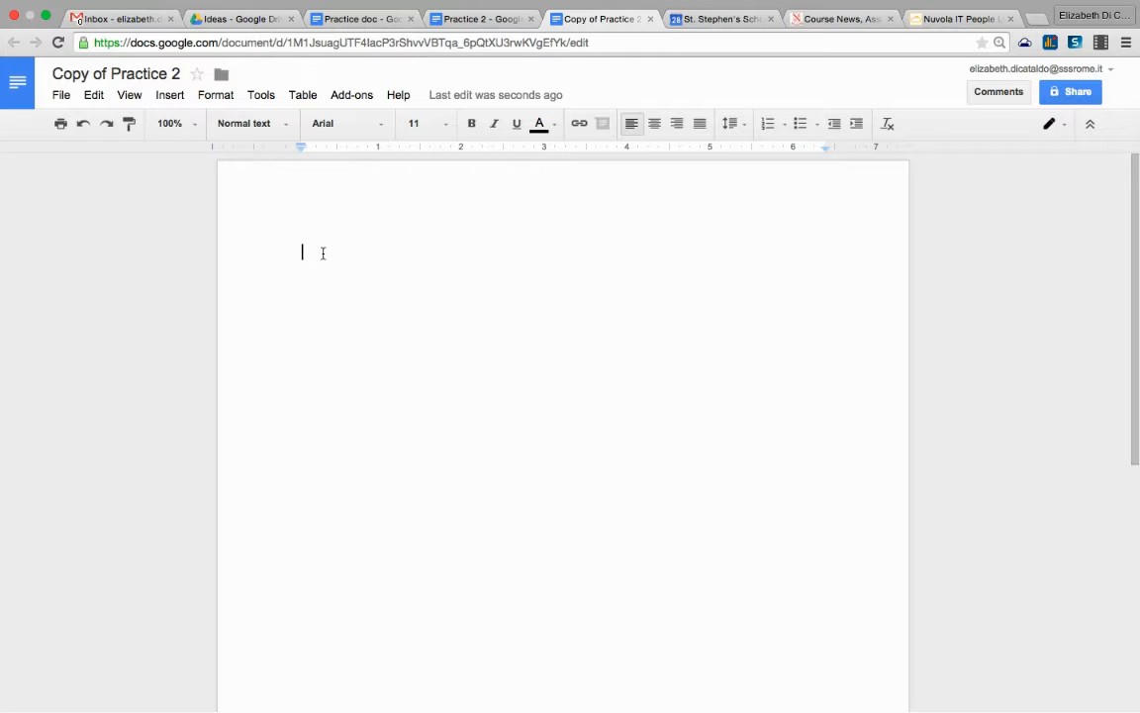
Step: Choose the Boarding folder as the move destination for Copy of Practice 2 and expand its subfolders
left_click(60, 100)
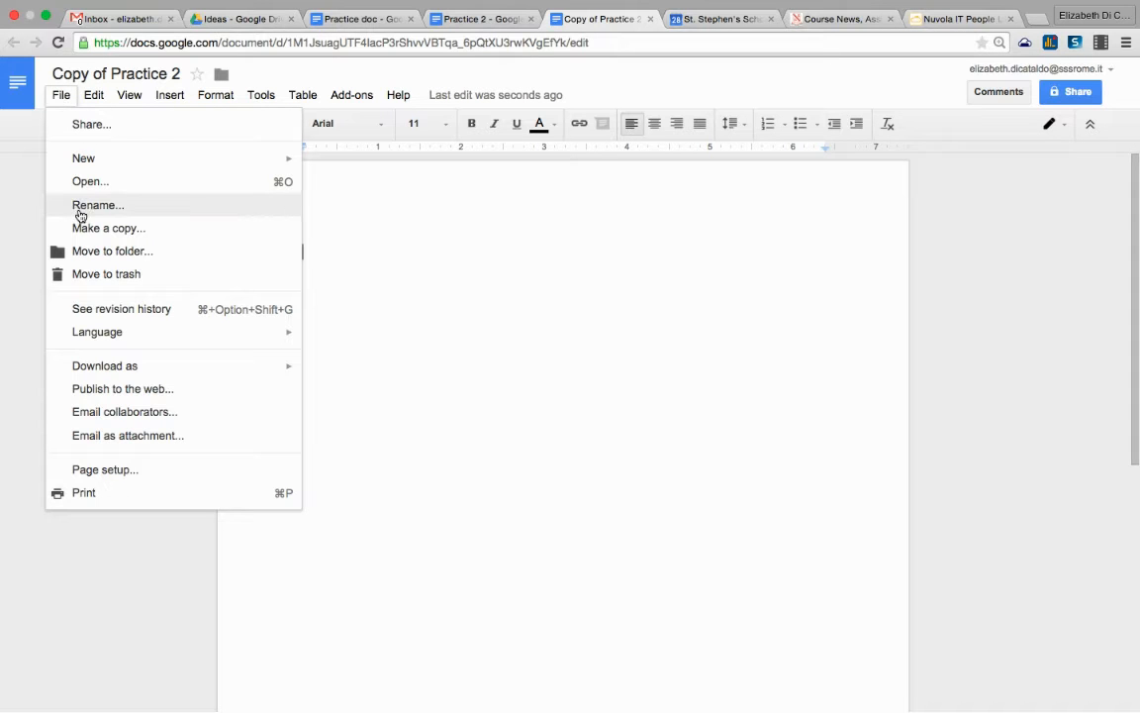
left_click(99, 260)
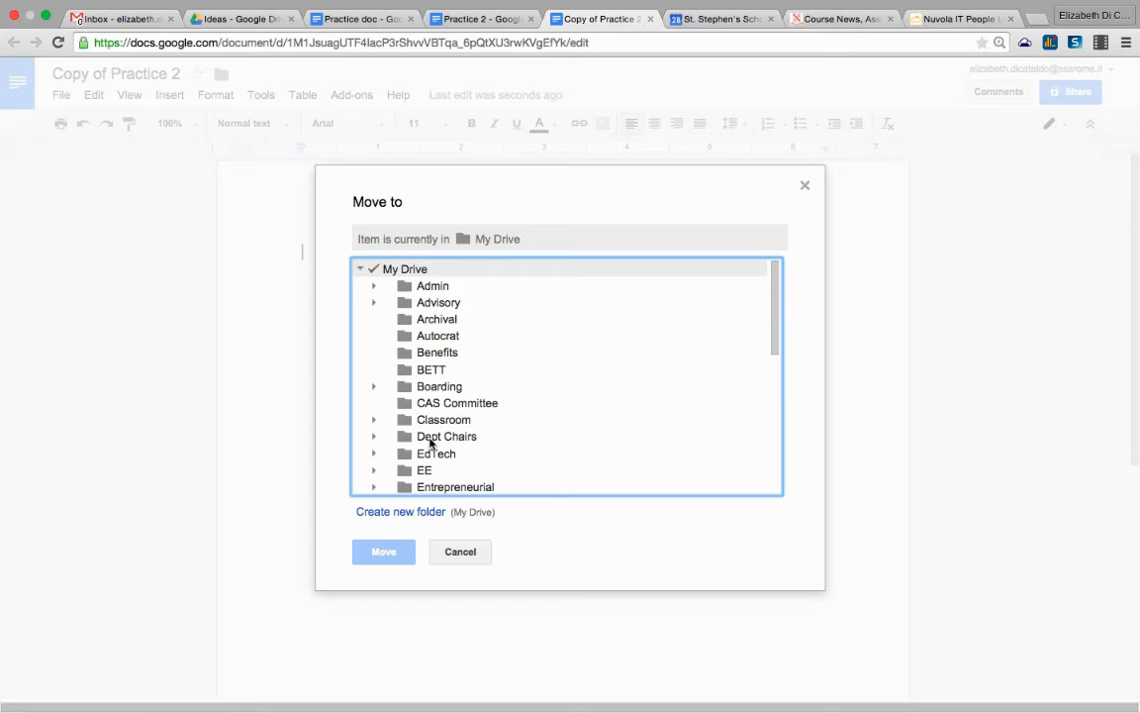
left_click(419, 390)
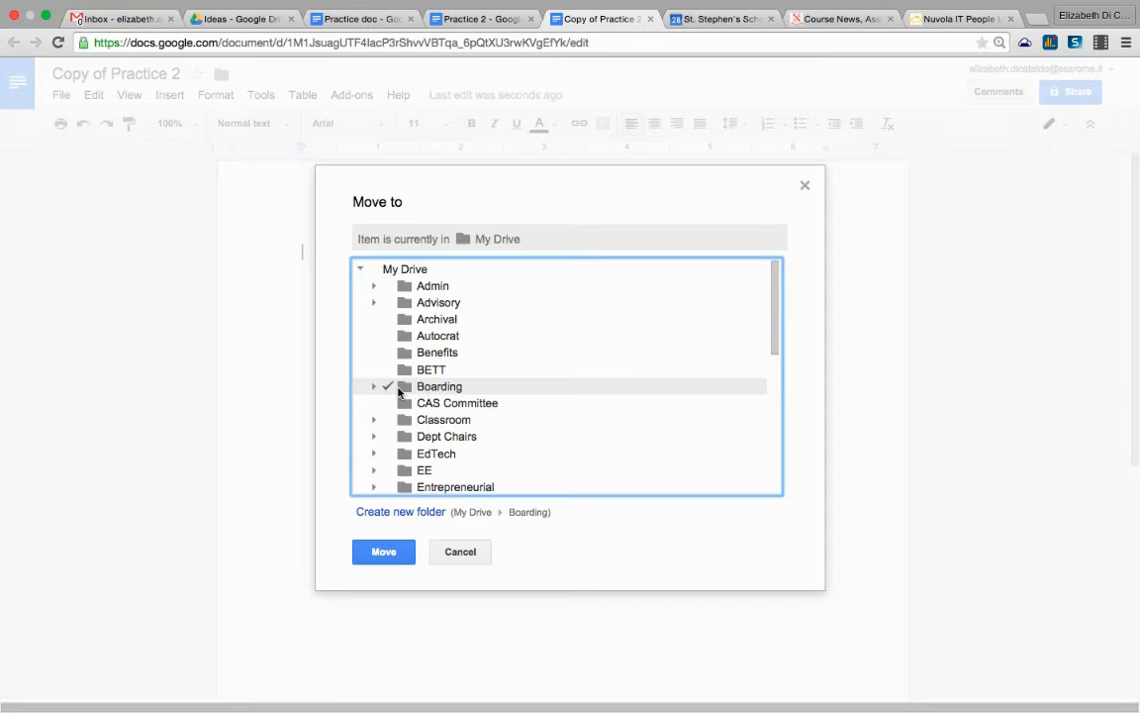
left_click(373, 389)
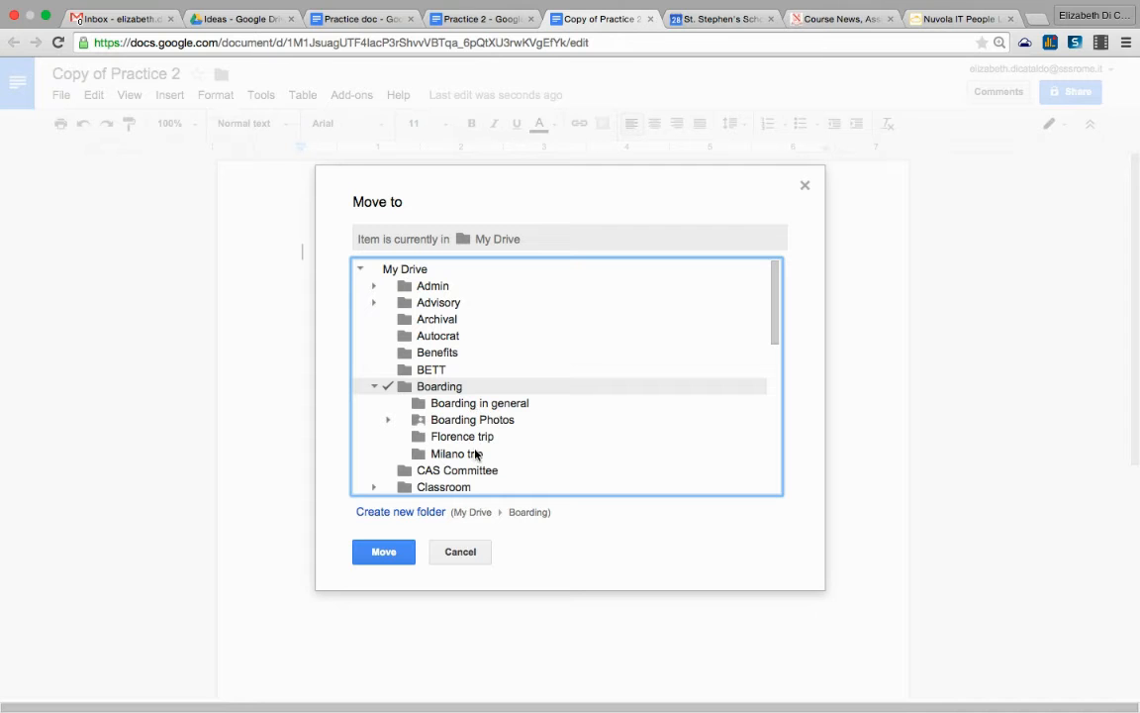
left_click_drag(779, 323, 778, 330)
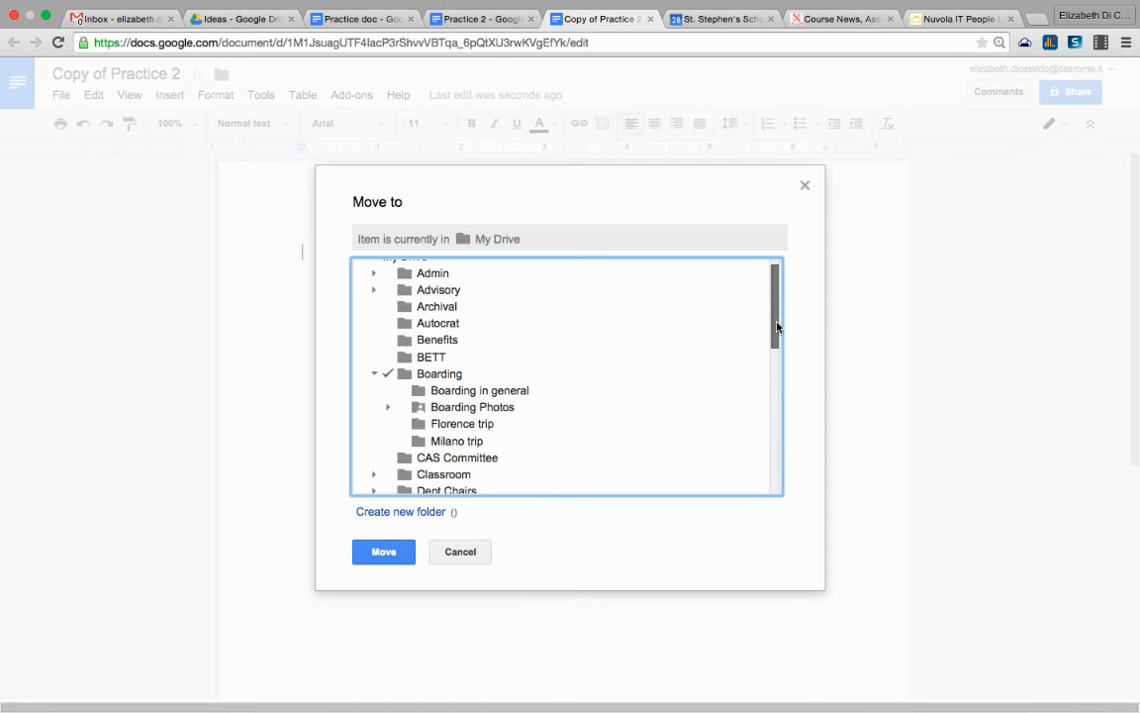
Step: Create a new folder named "Practice folder" while choosing where to move the copy
left_click(428, 512)
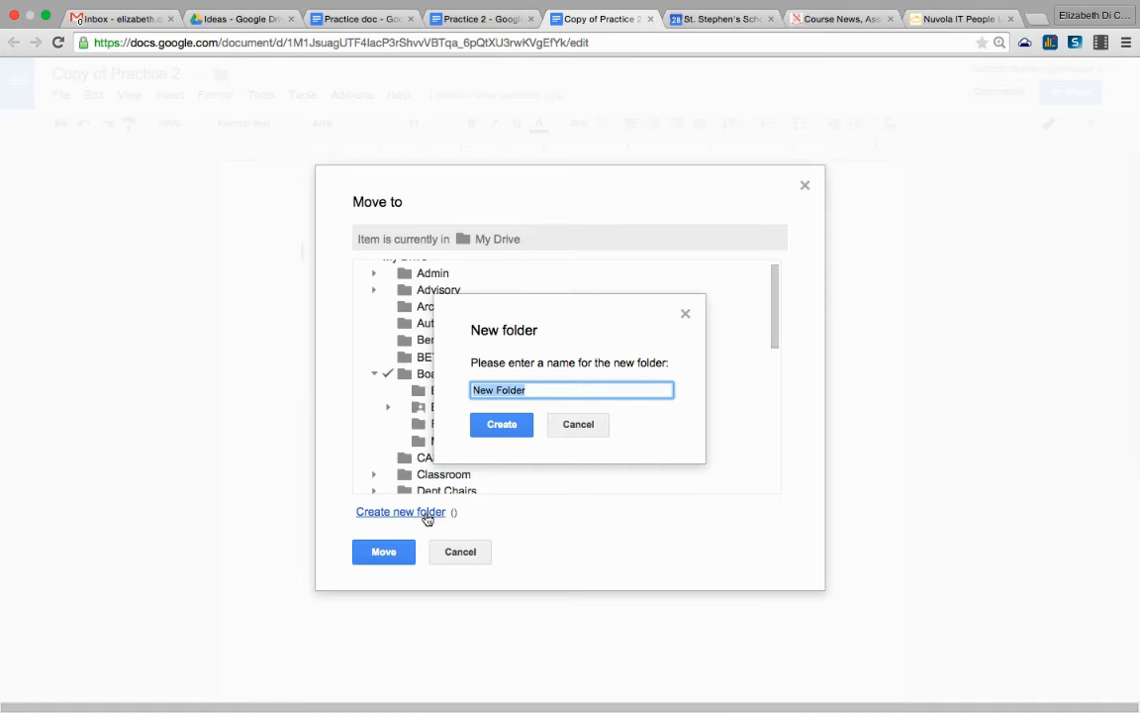
type("Practice folder")
key("Return")
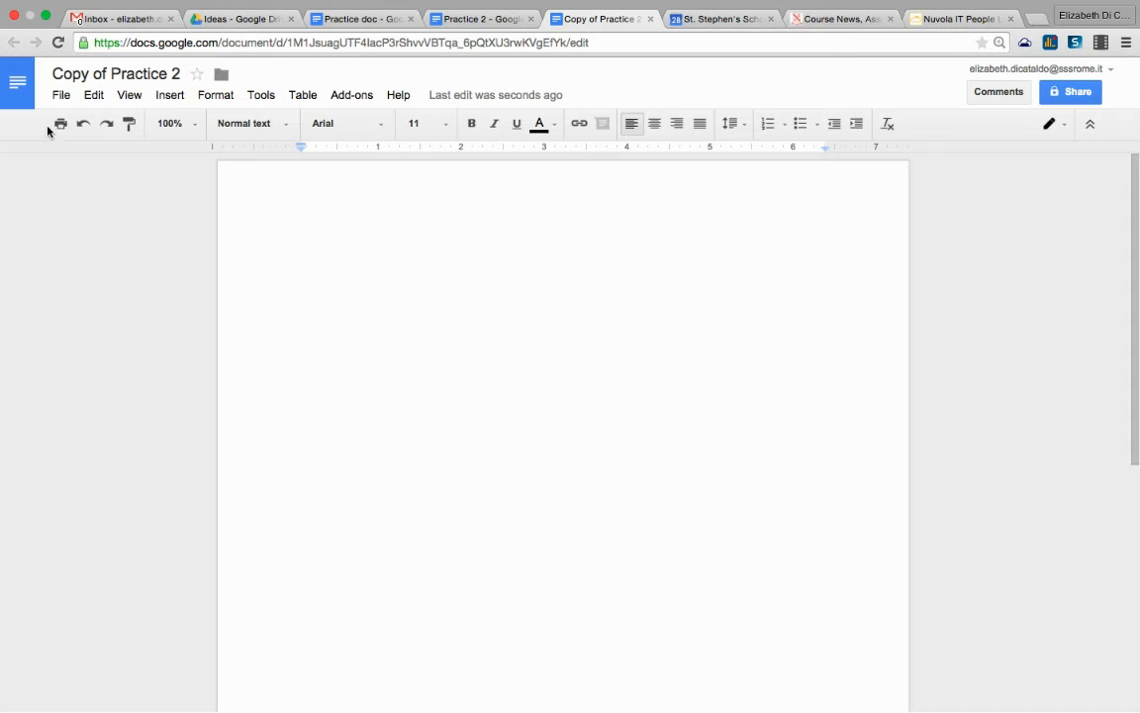
Step: Move Copy of Practice 2 to the trash and go to the Docs home screen
left_click(59, 97)
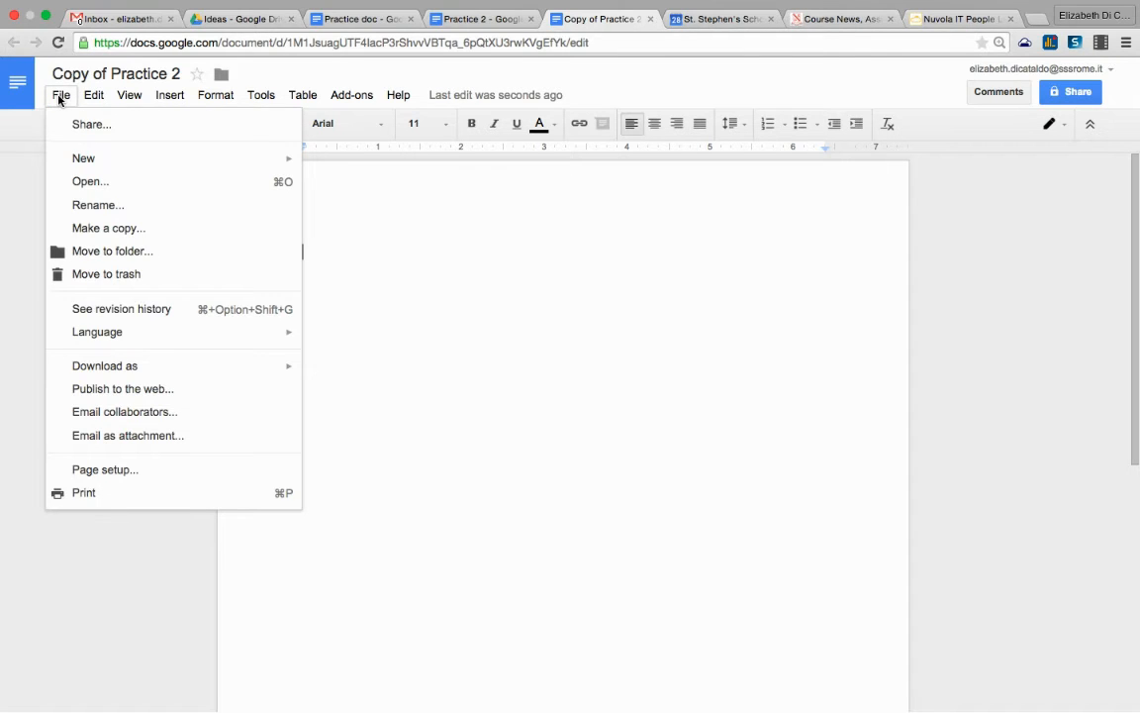
left_click(117, 279)
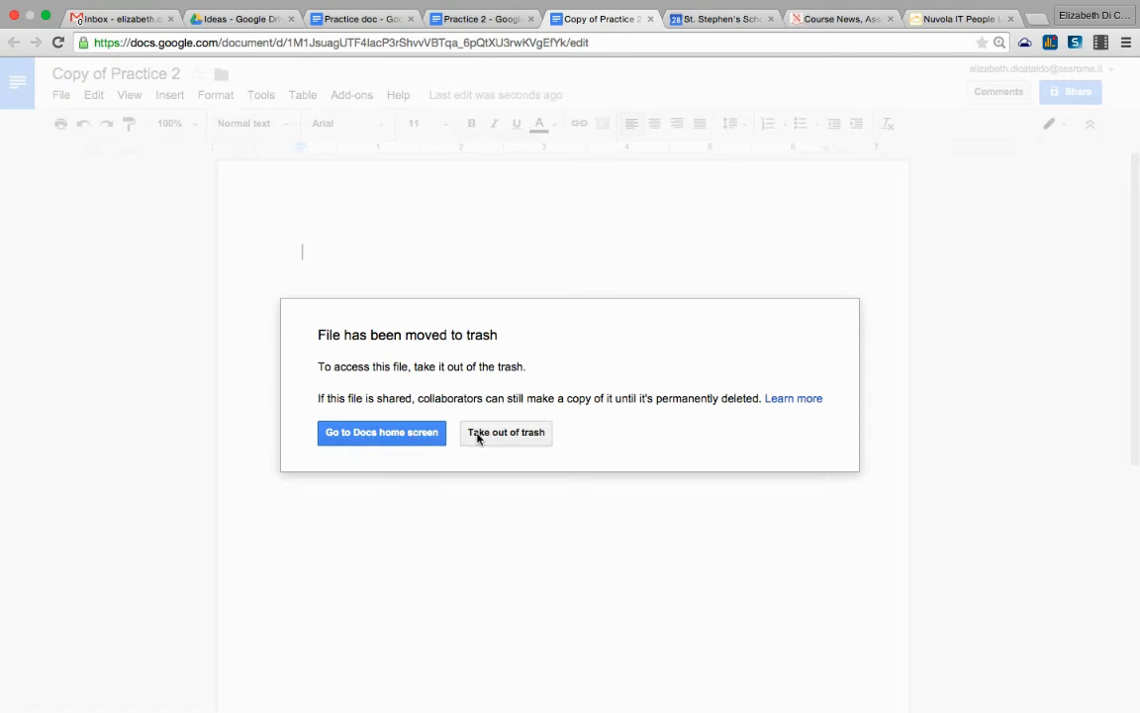
left_click(387, 437)
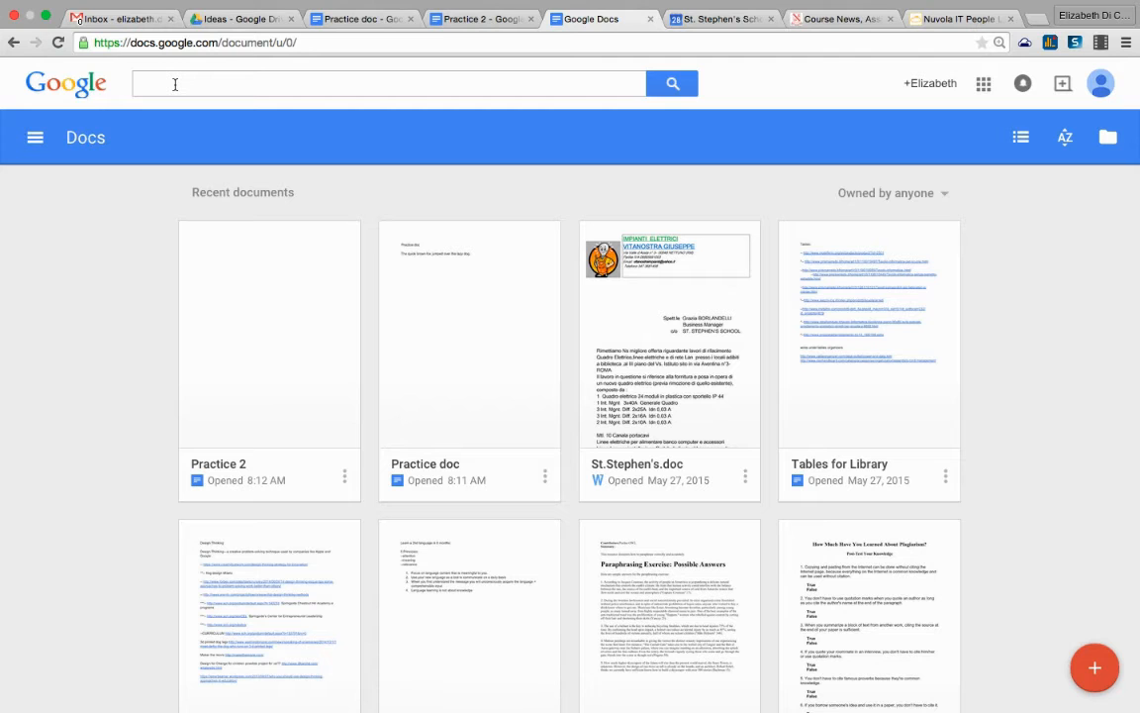
Step: Go back to the trashed copy's page, then switch to the Ideas folder in Google Drive and select Practice doc
left_click(13, 43)
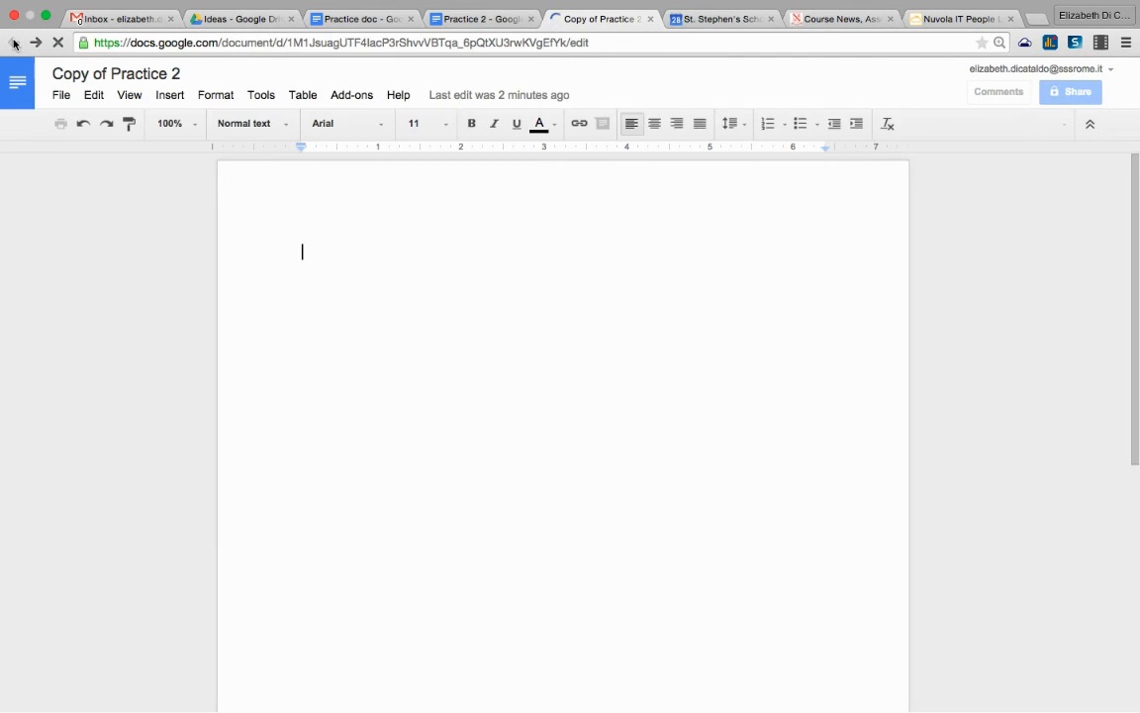
left_click(243, 17)
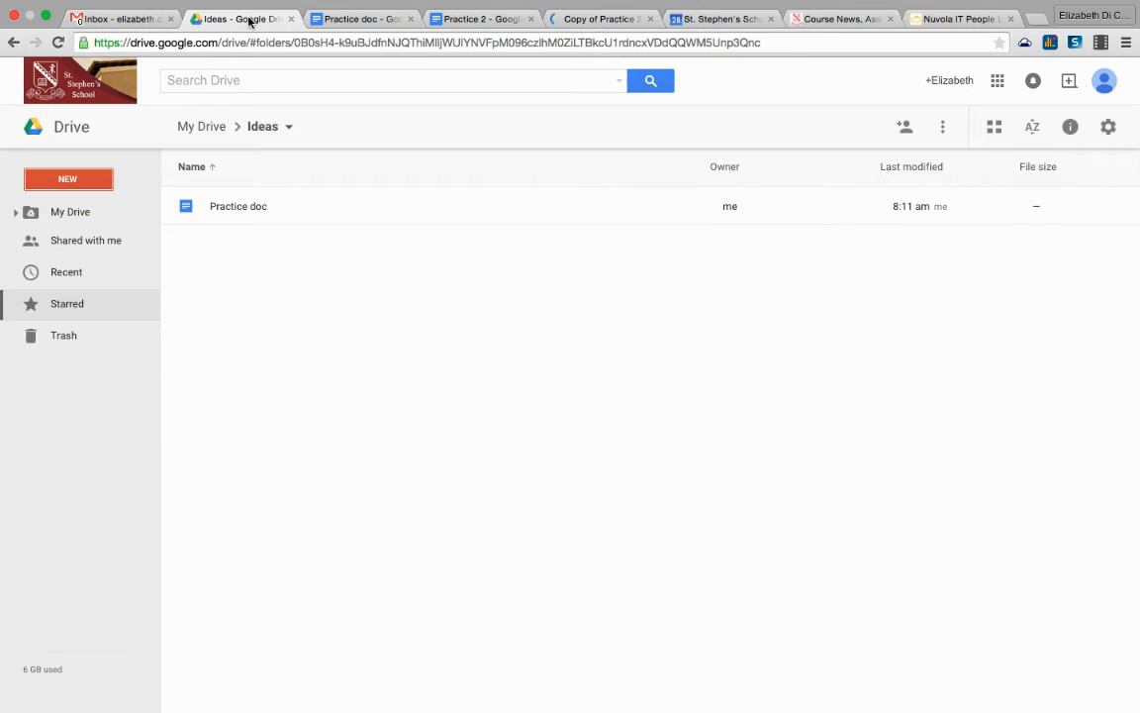
left_click(241, 210)
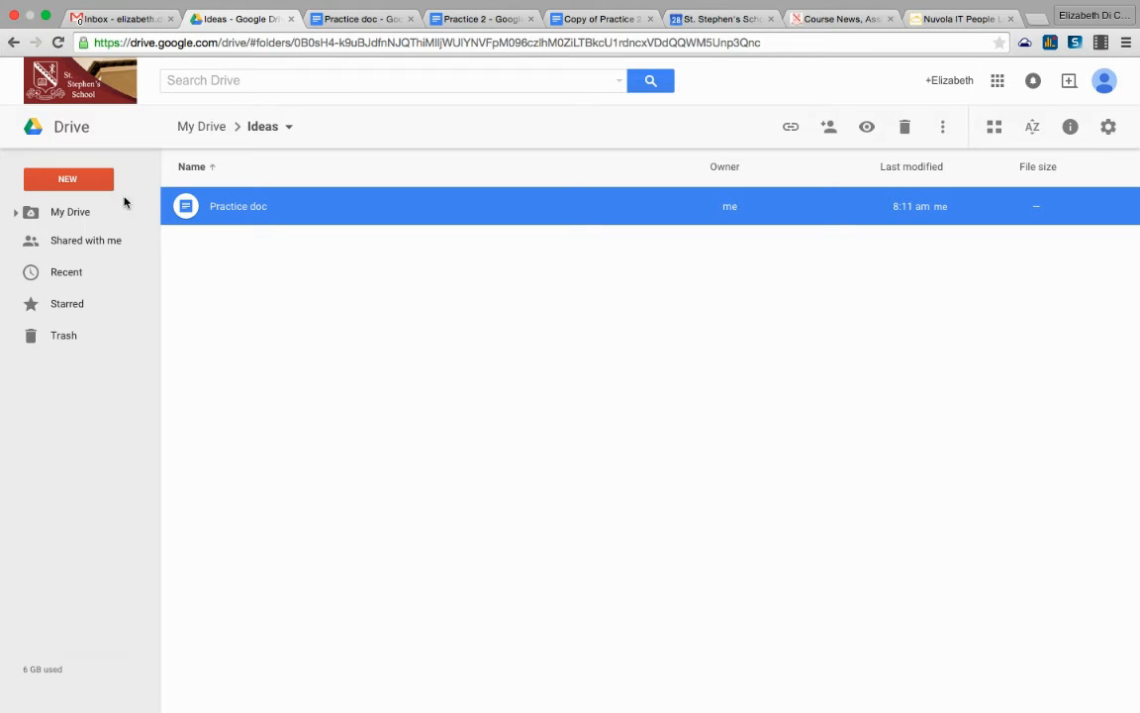
Step: Close the open Practice 2 and Copy of Practice 2 documents
left_click(482, 19)
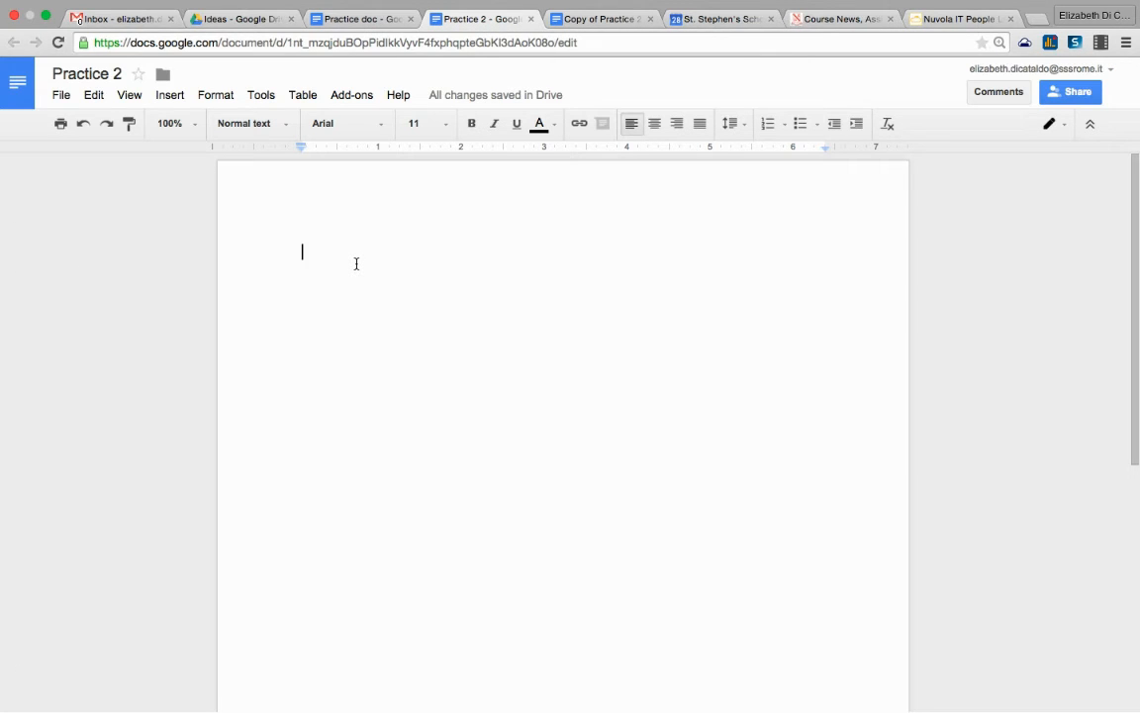
left_click(531, 19)
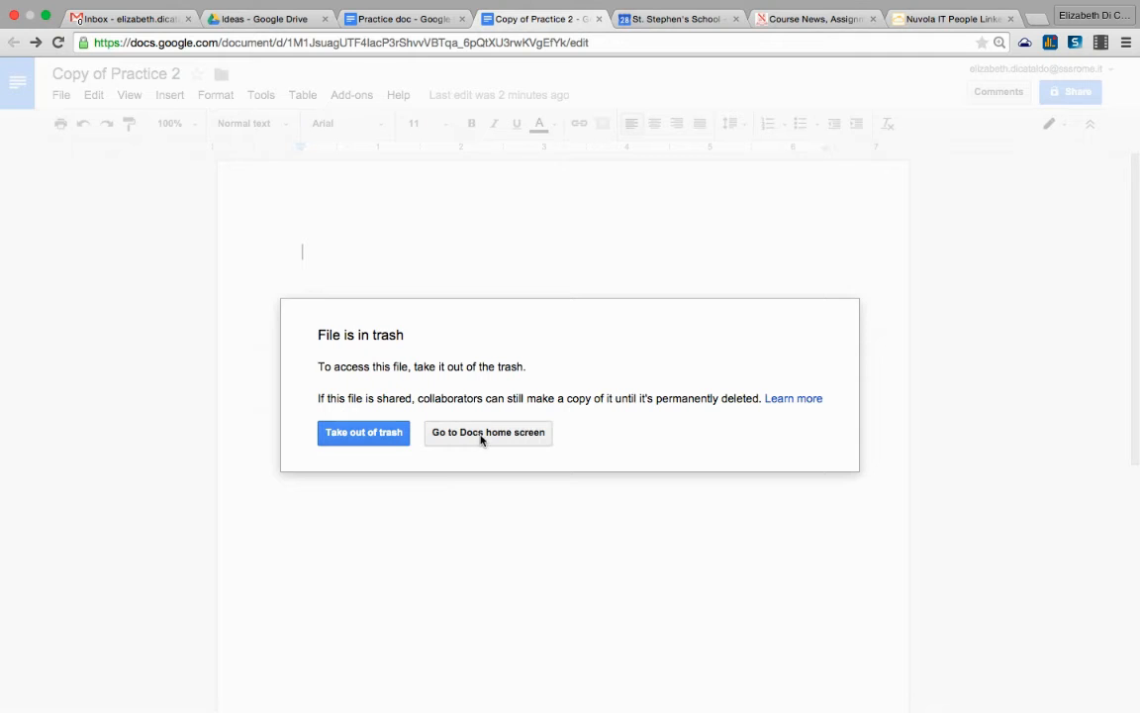
left_click(599, 38)
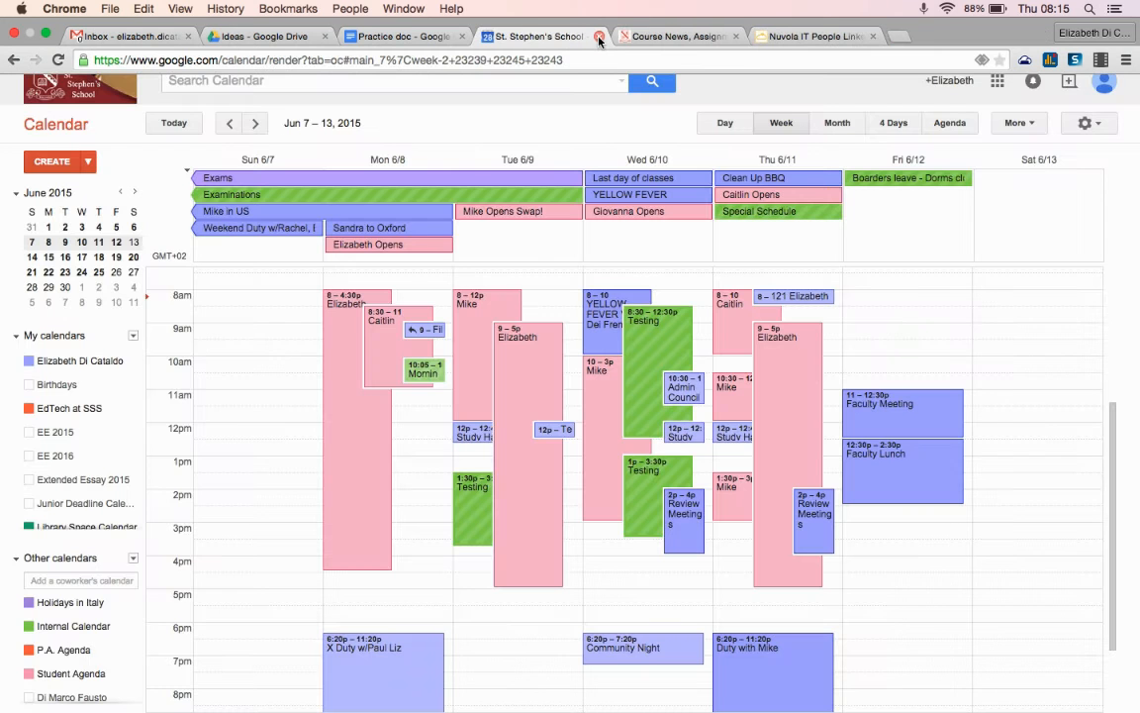
Step: Return to Practice doc, view its revision history and close the history again
left_click(402, 38)
left_click(293, 38)
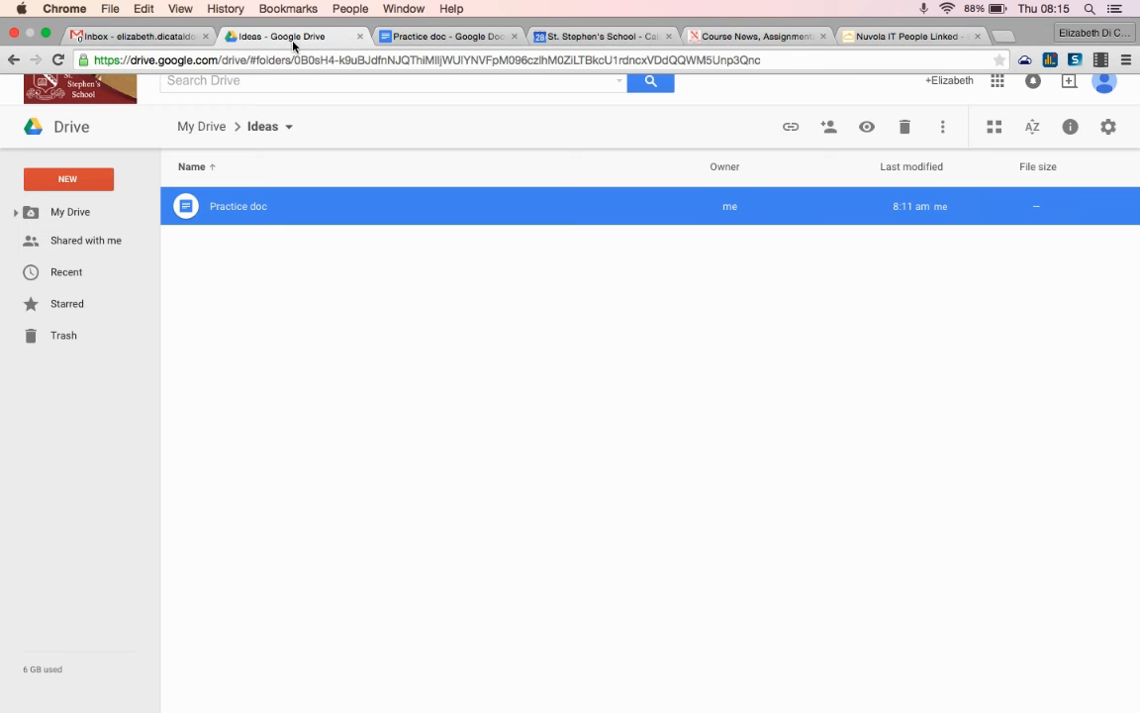
left_click(420, 38)
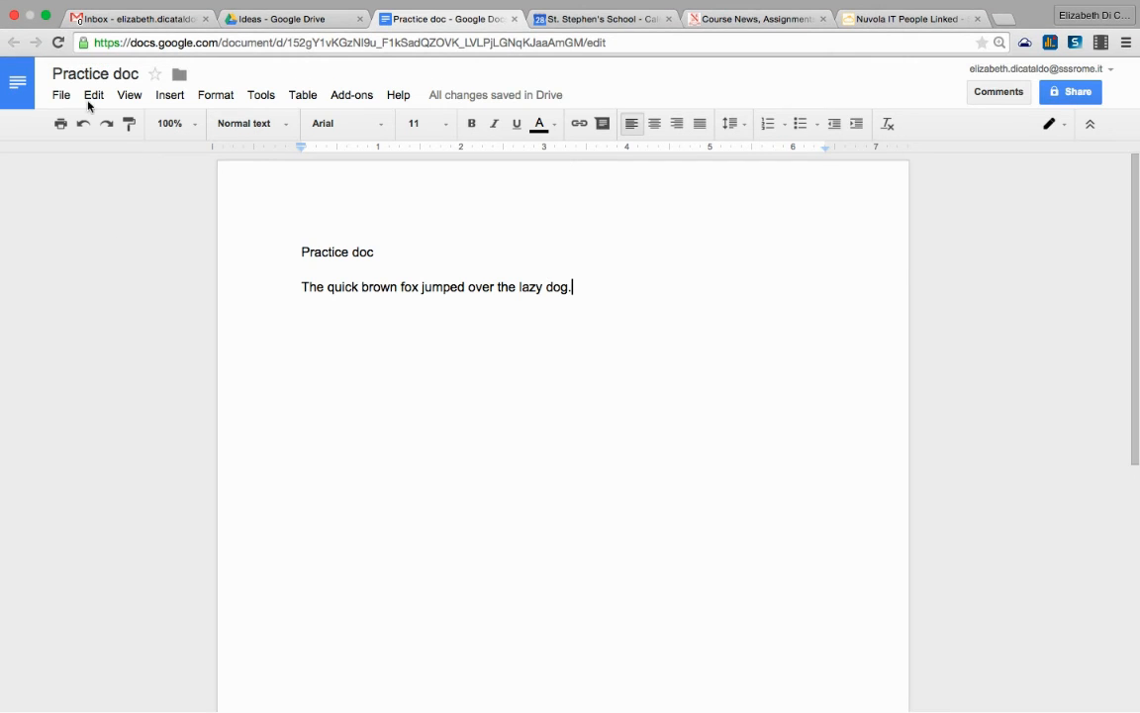
left_click(60, 97)
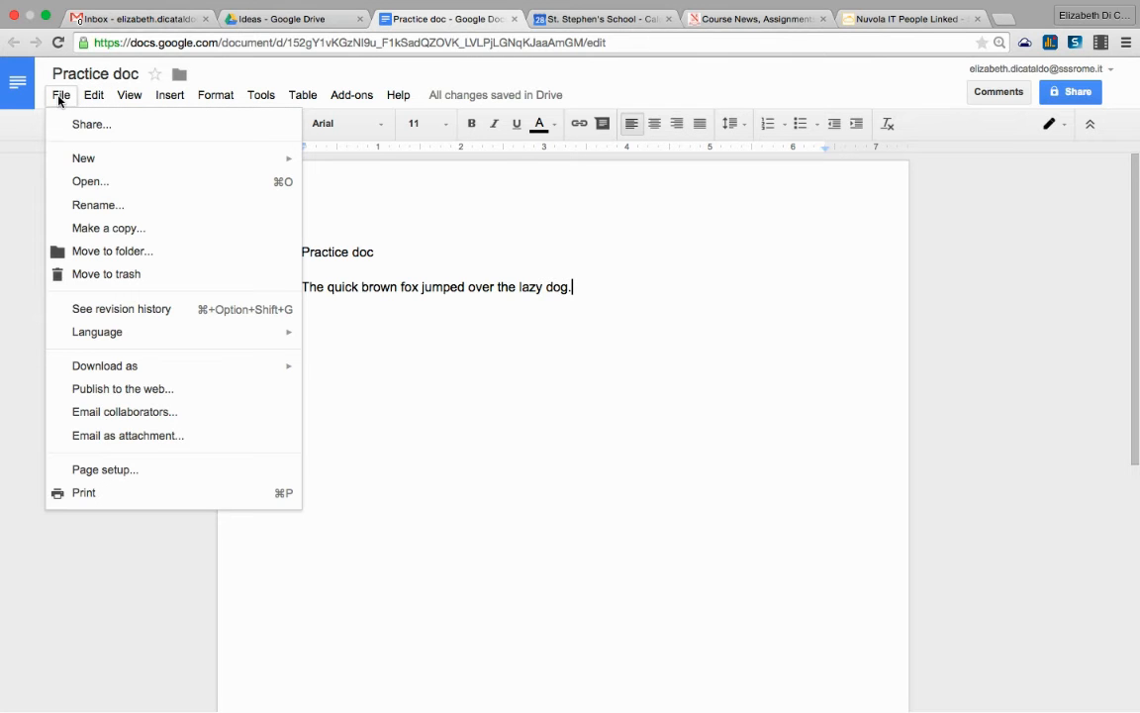
left_click(121, 311)
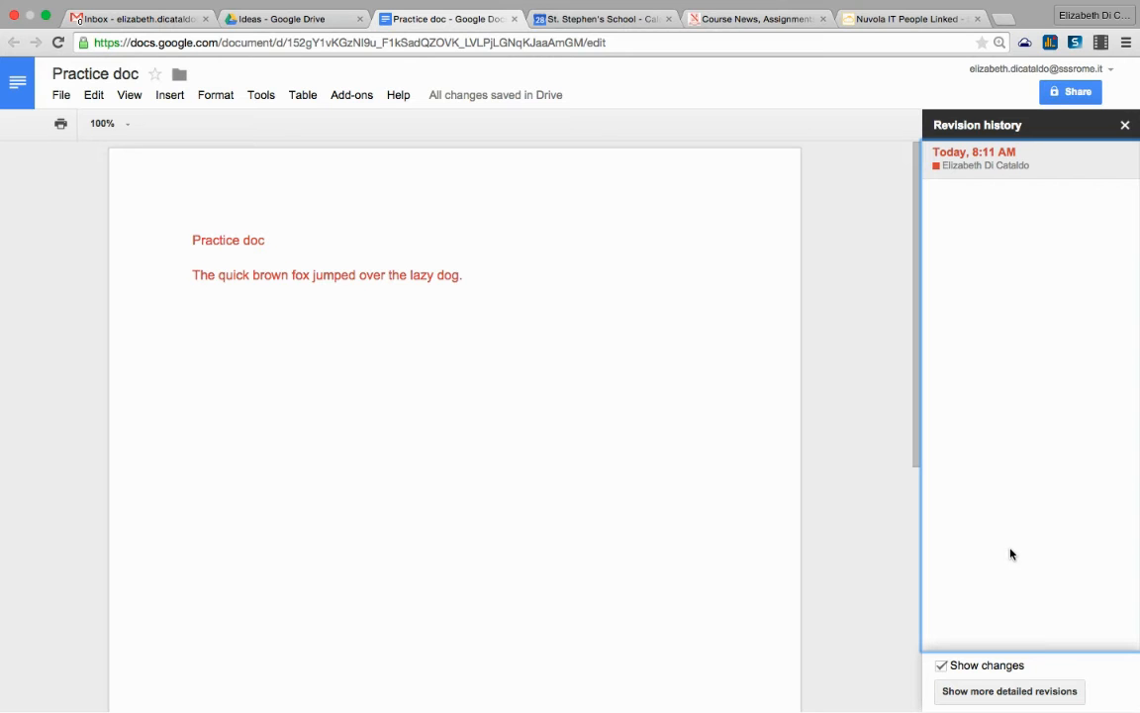
left_click(1125, 127)
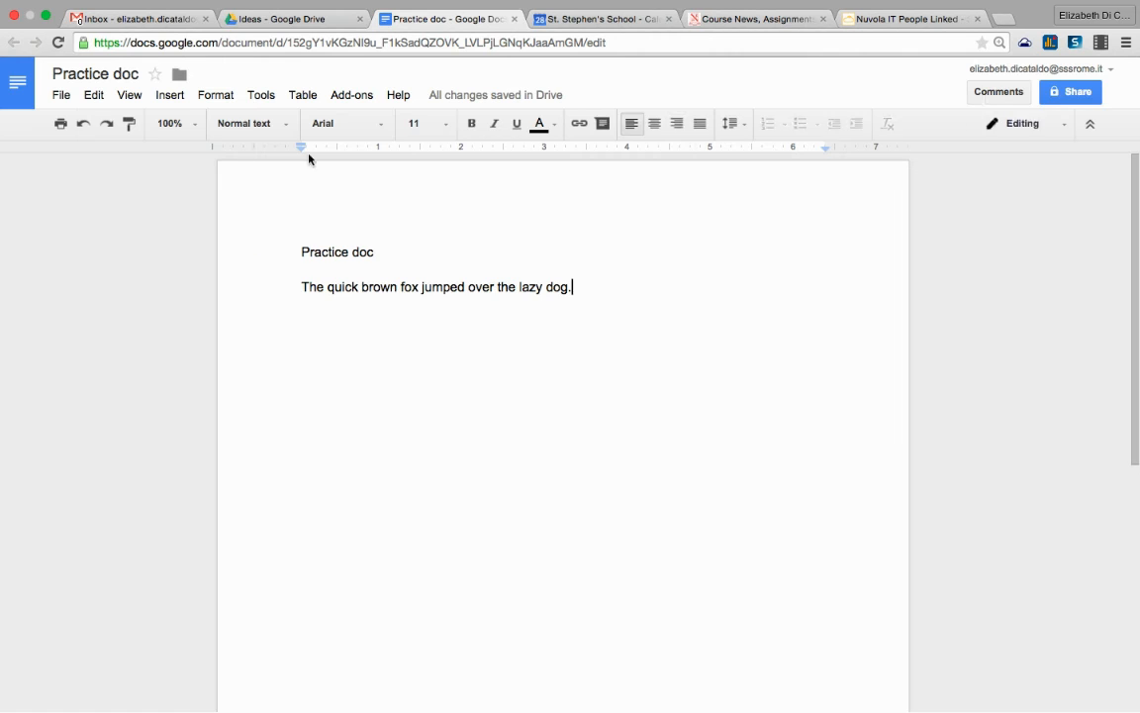
left_click(280, 25)
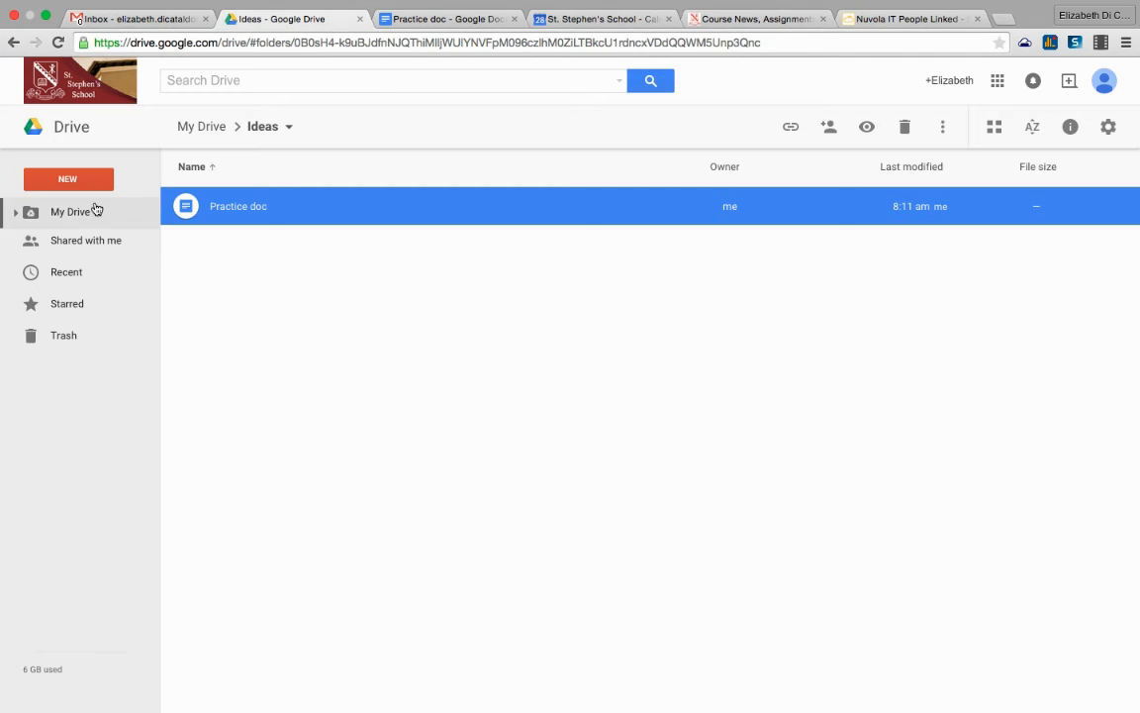
left_click(423, 22)
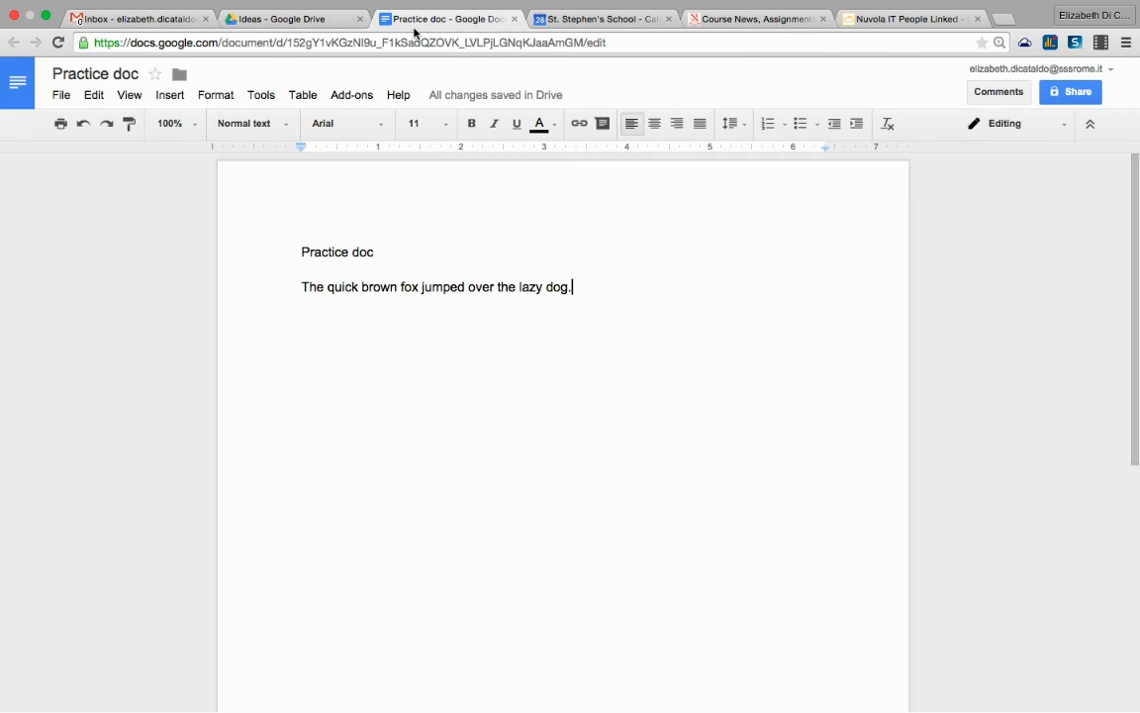
Step: Download Practice doc as a PDF document, then view the downloaded Practicedoc.pdf and close it
left_click(62, 96)
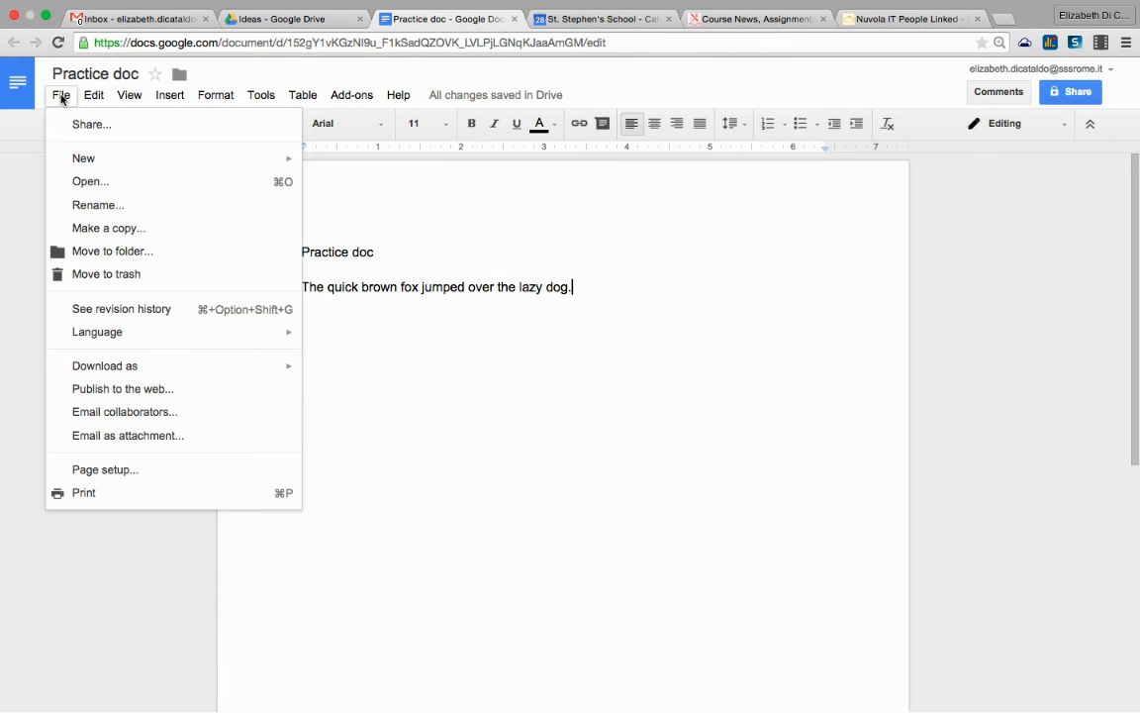
mouse_move(115, 337)
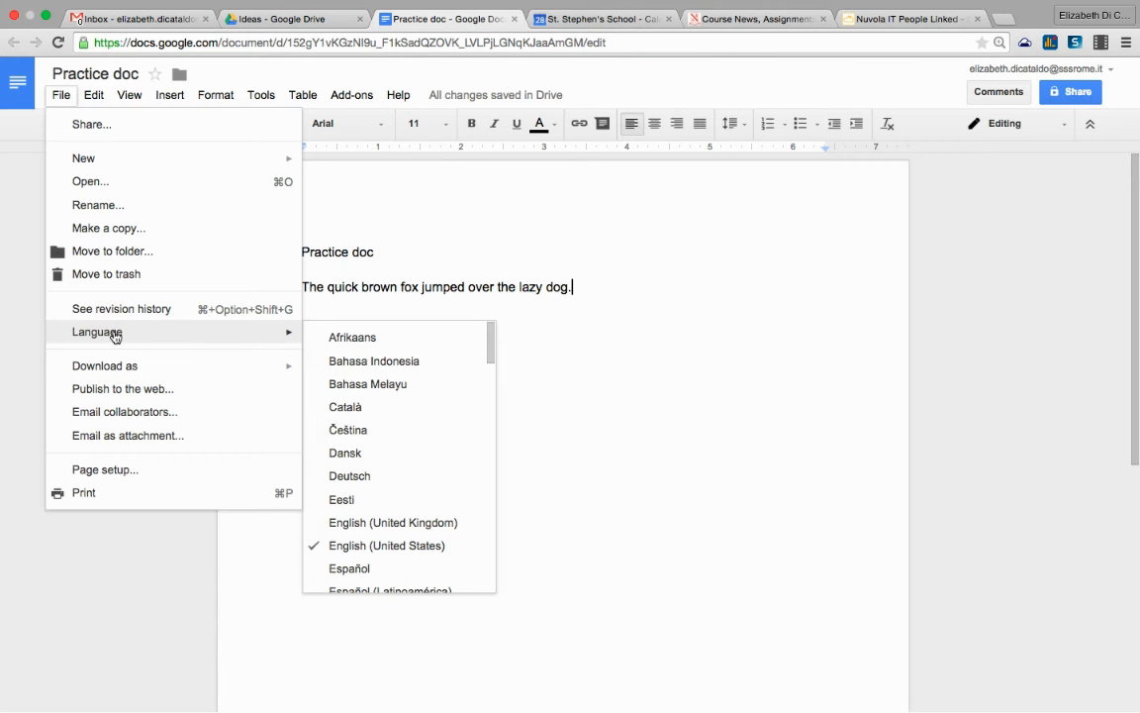
mouse_move(119, 370)
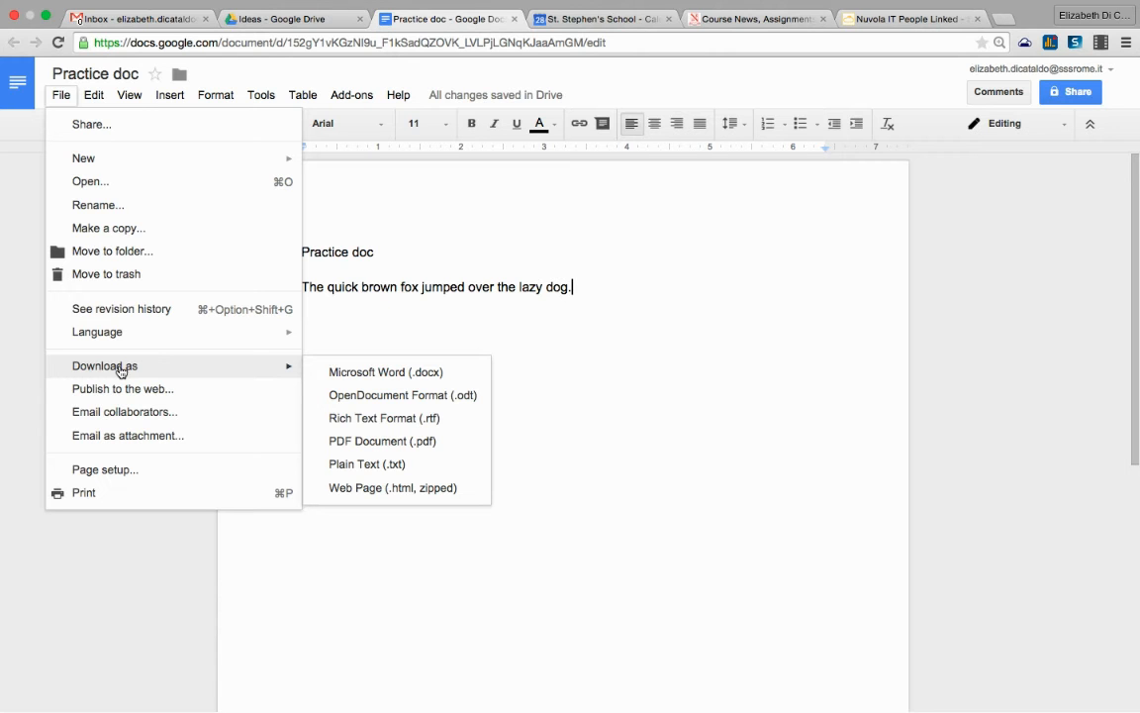
left_click(359, 445)
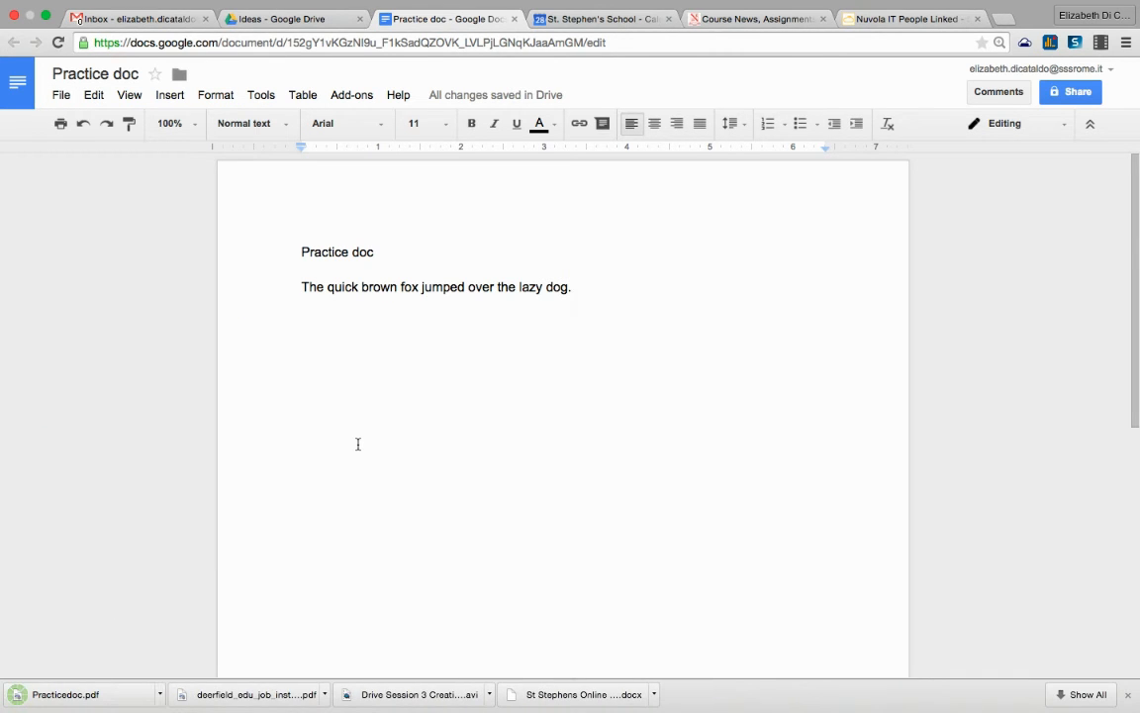
left_click(69, 695)
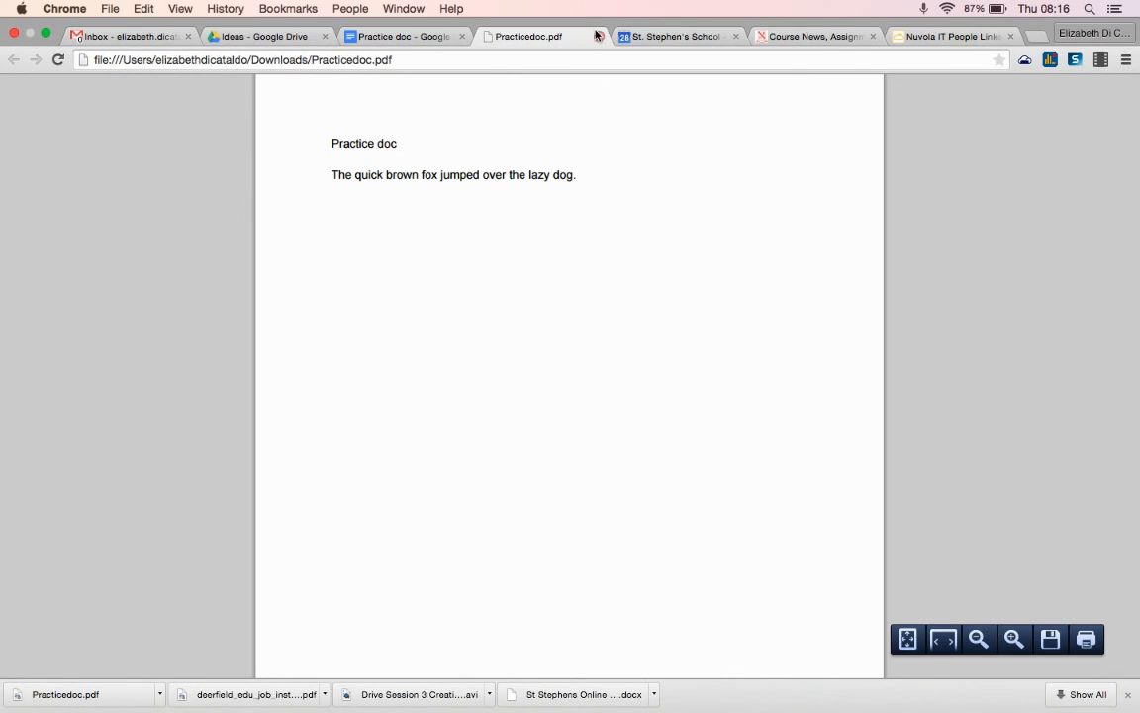
left_click(599, 37)
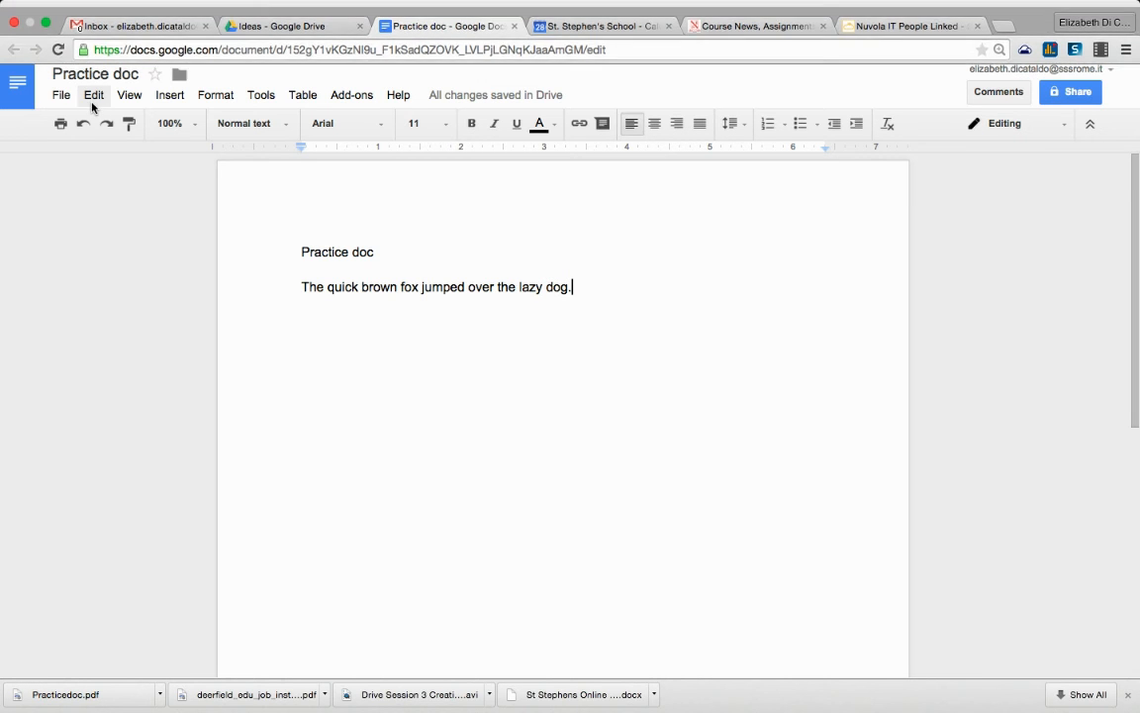
left_click(65, 100)
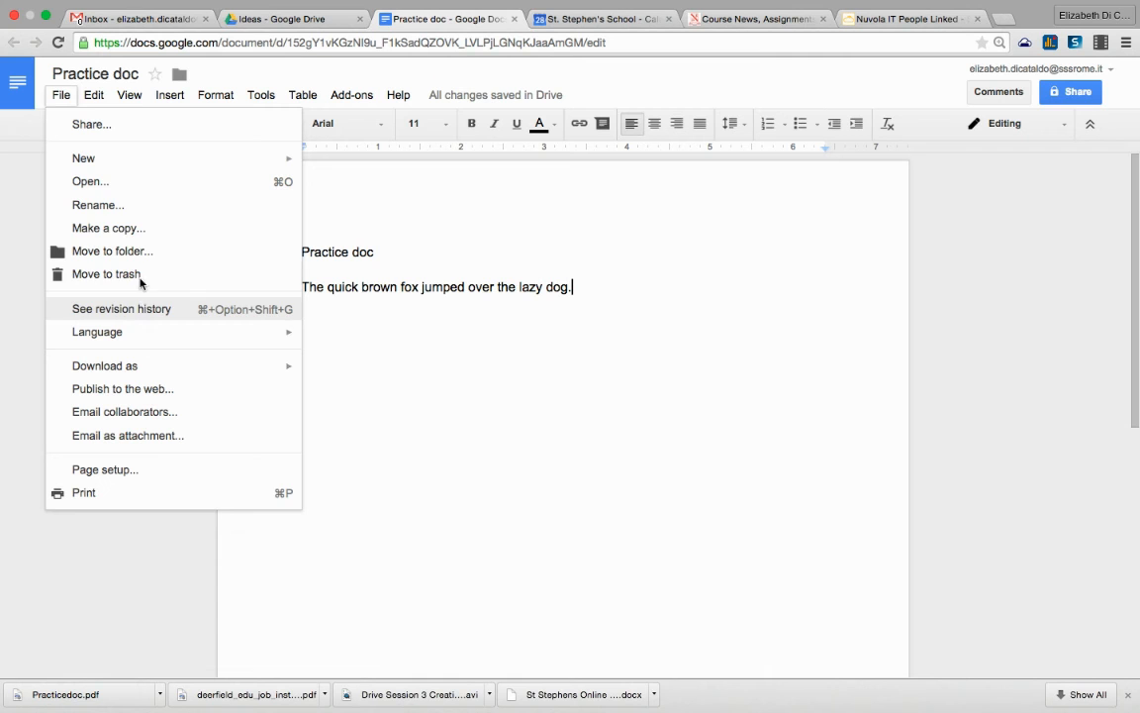
left_click(464, 270)
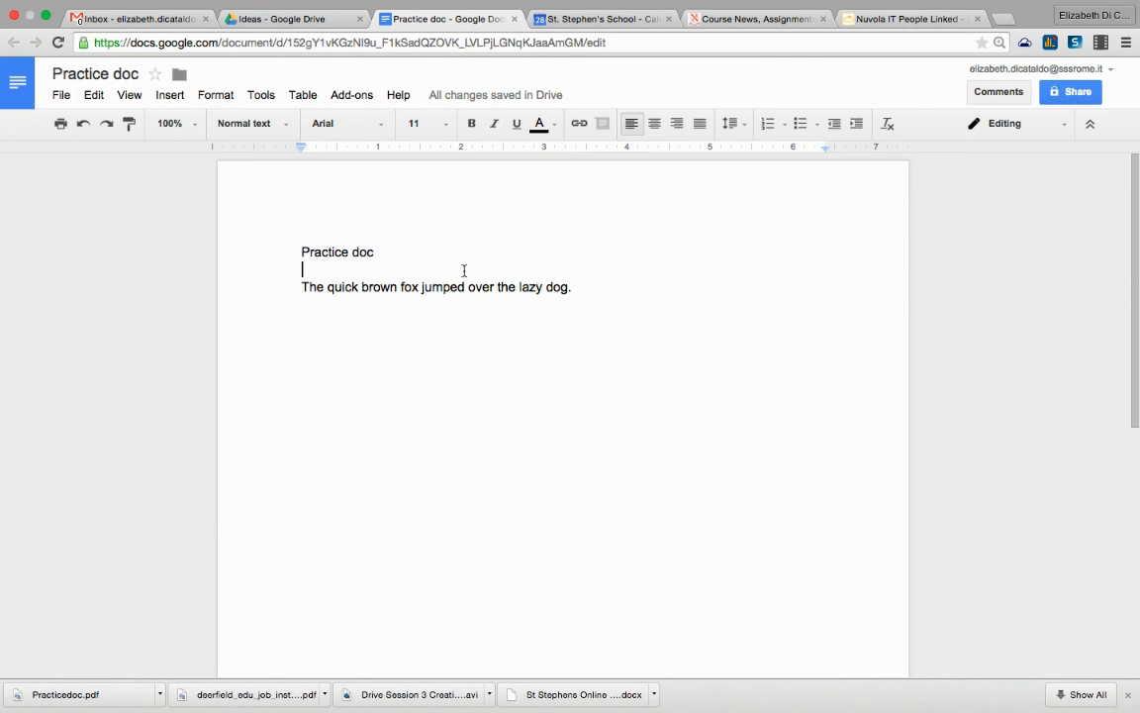
left_click(93, 95)
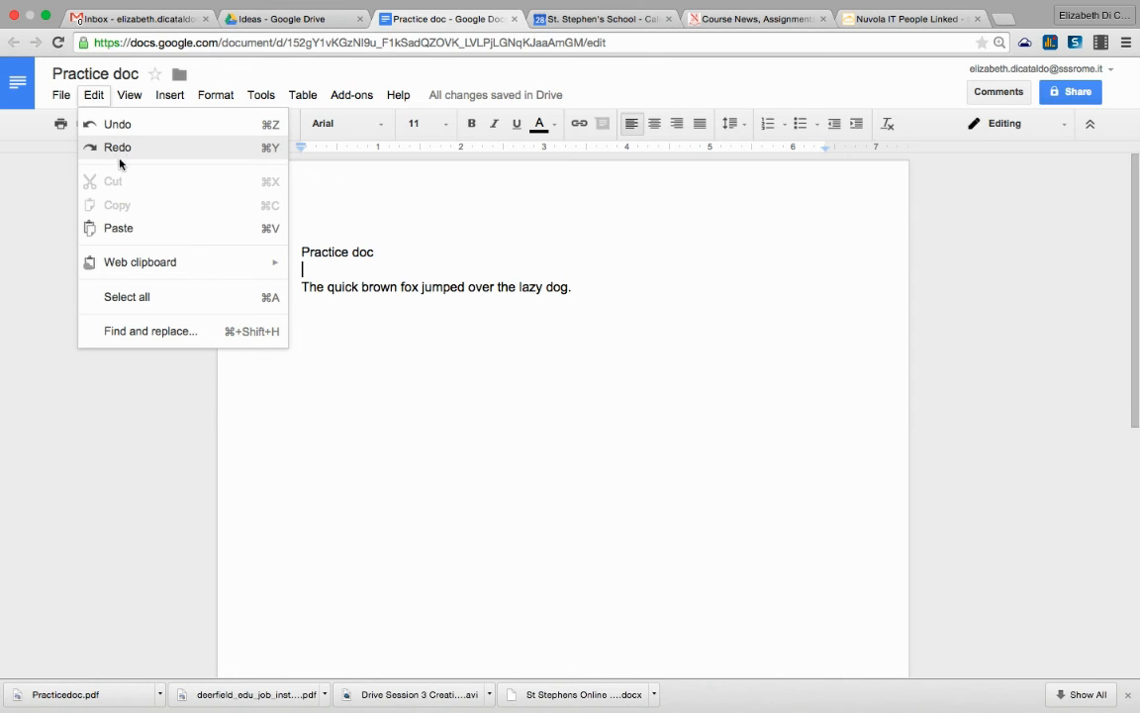
left_click(630, 284)
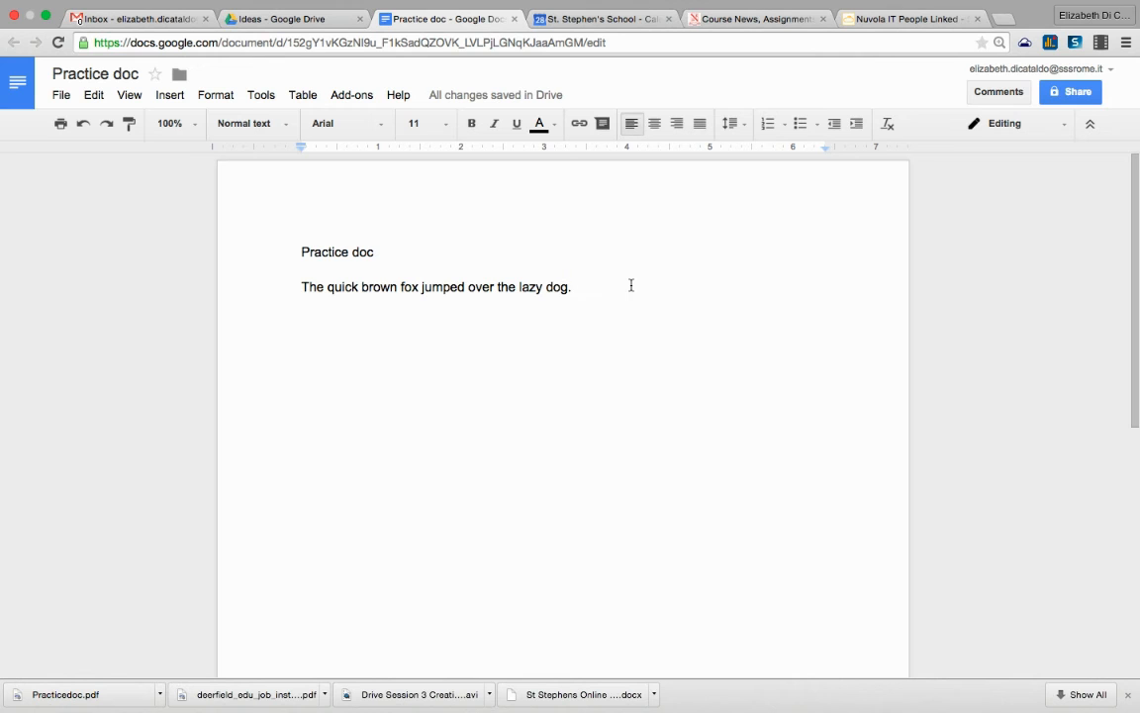
Step: Search Practice doc for the text "jump" and close the search
key("super+f")
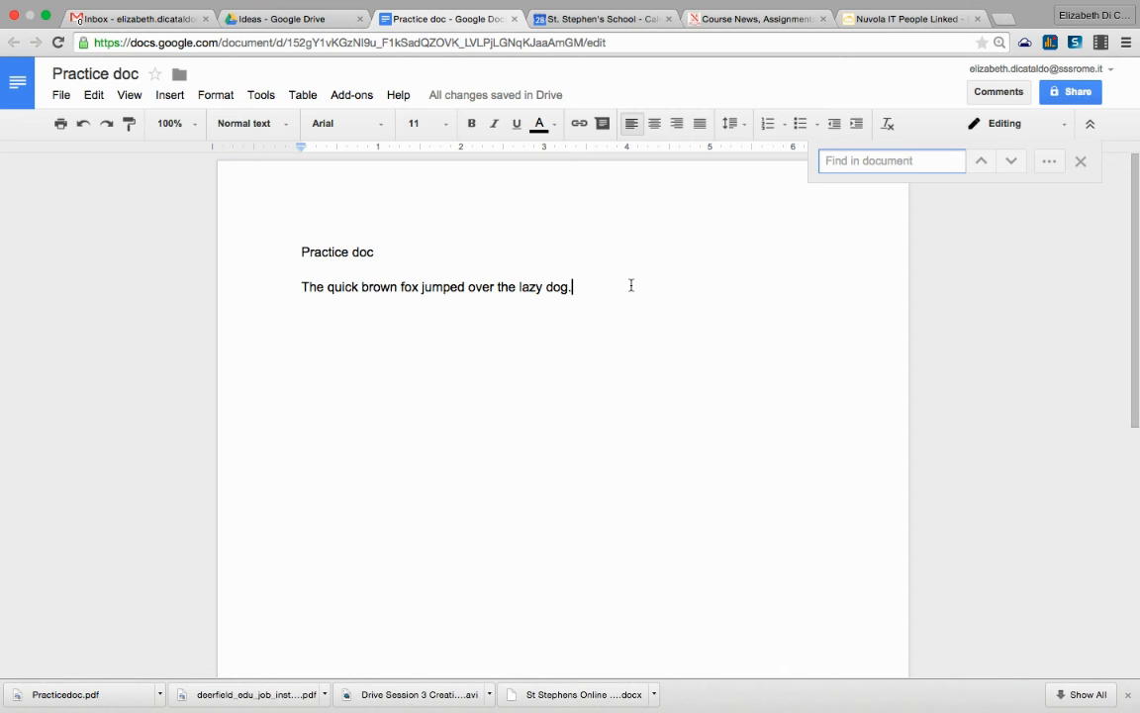
type("jump")
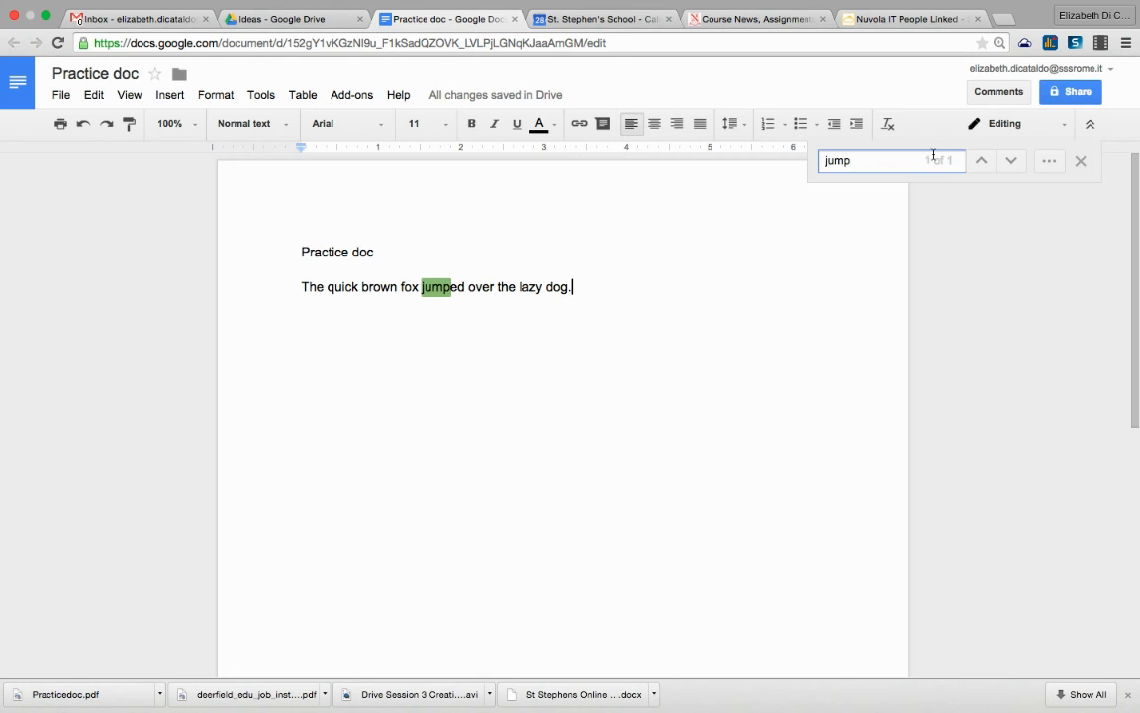
left_click(1006, 164)
left_click(1080, 162)
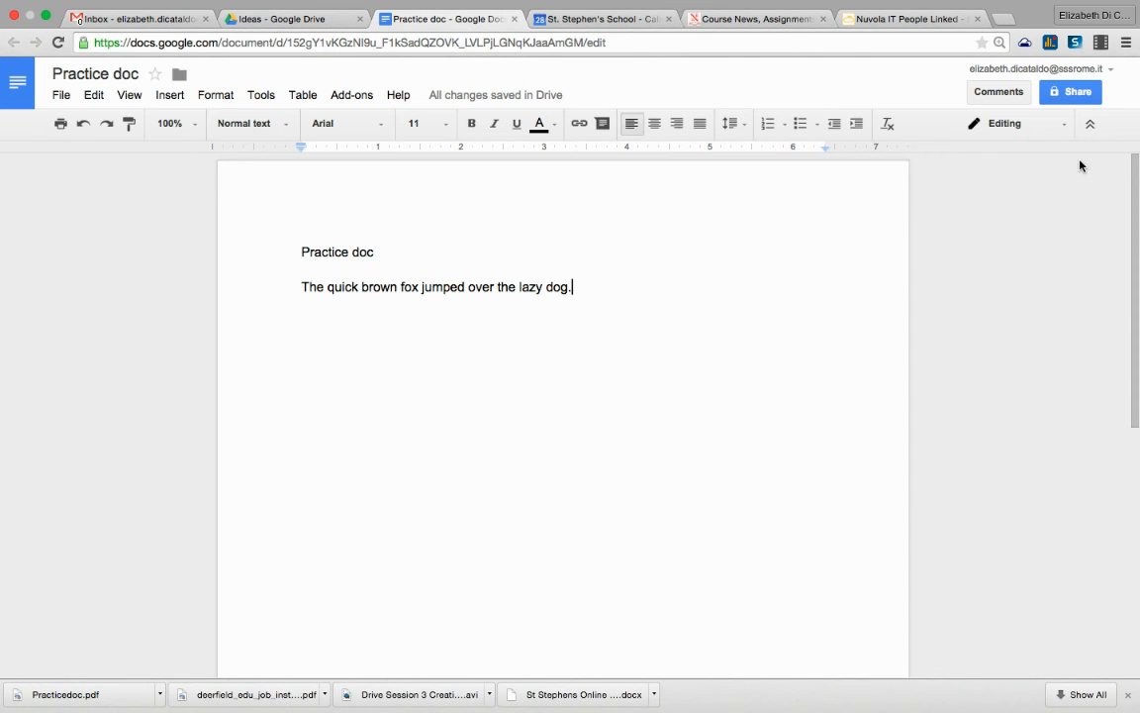
left_click(94, 96)
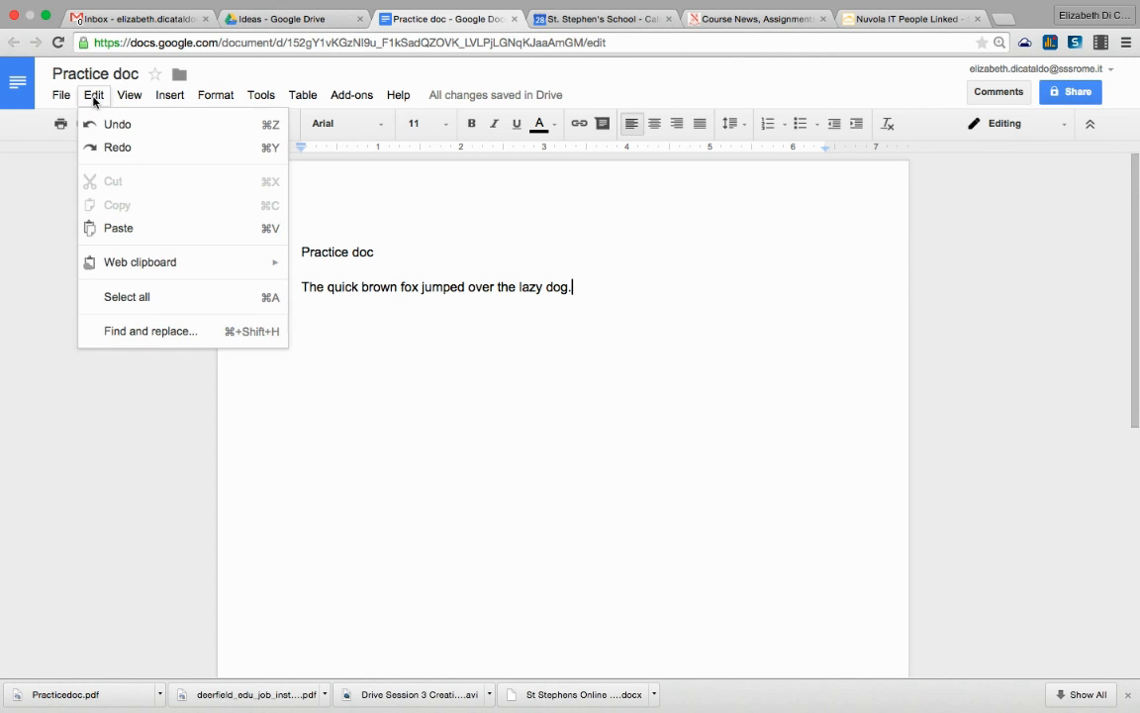
mouse_move(128, 96)
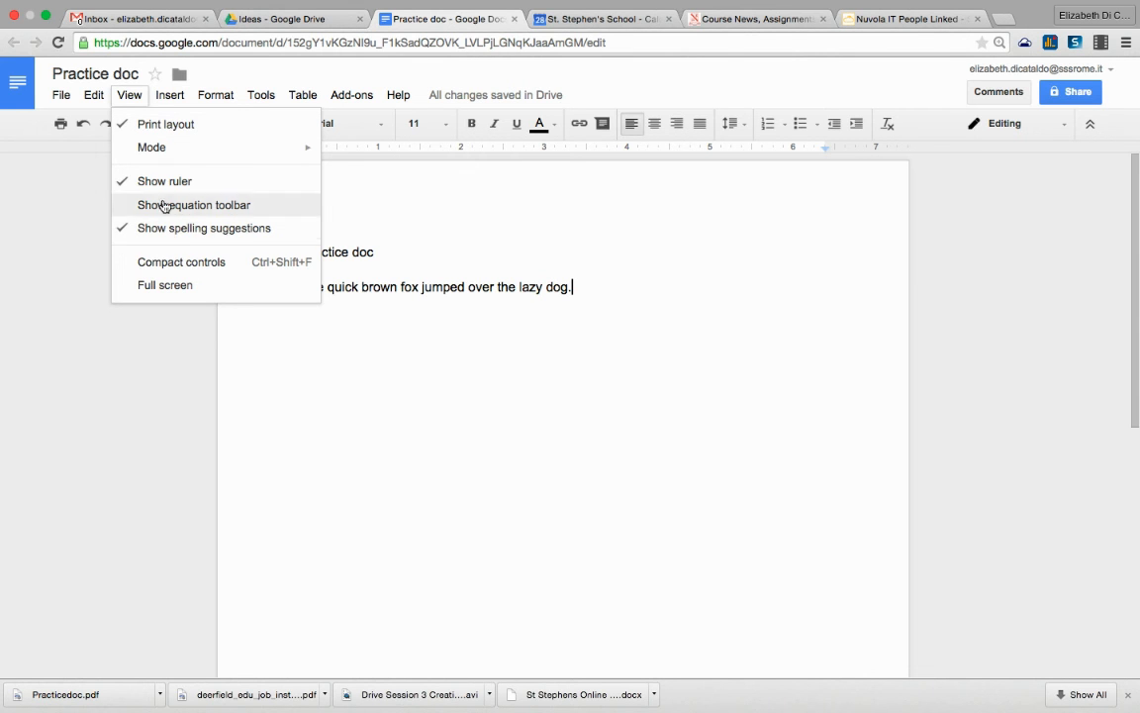
mouse_move(166, 99)
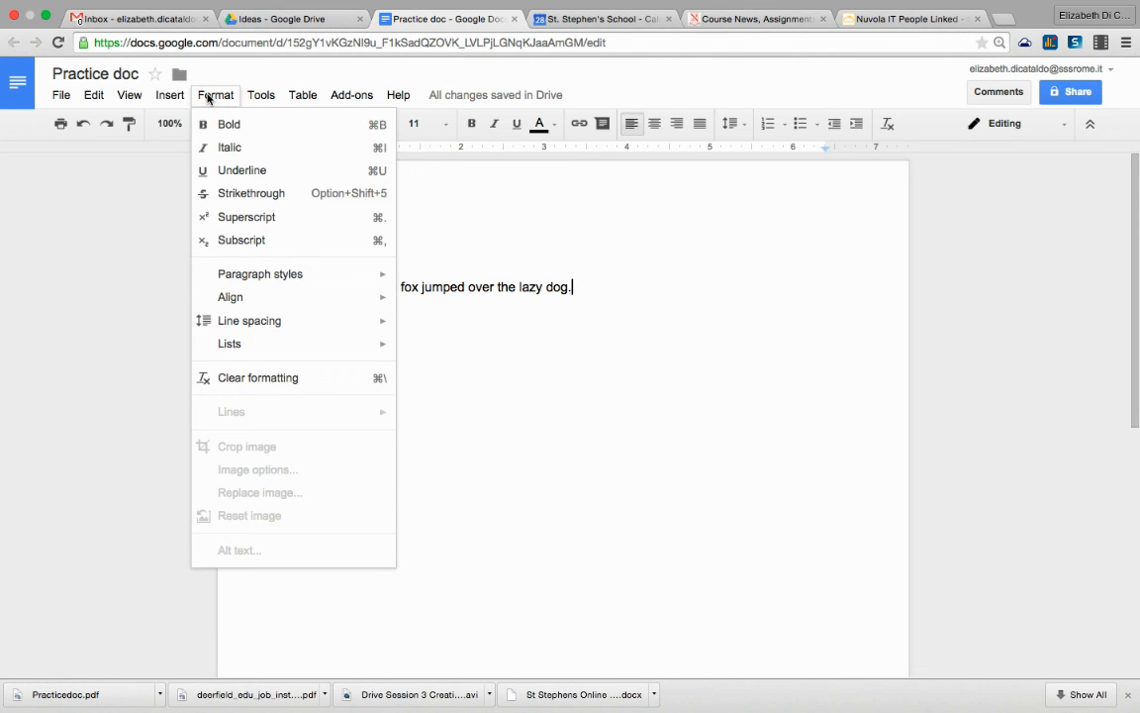
mouse_move(261, 96)
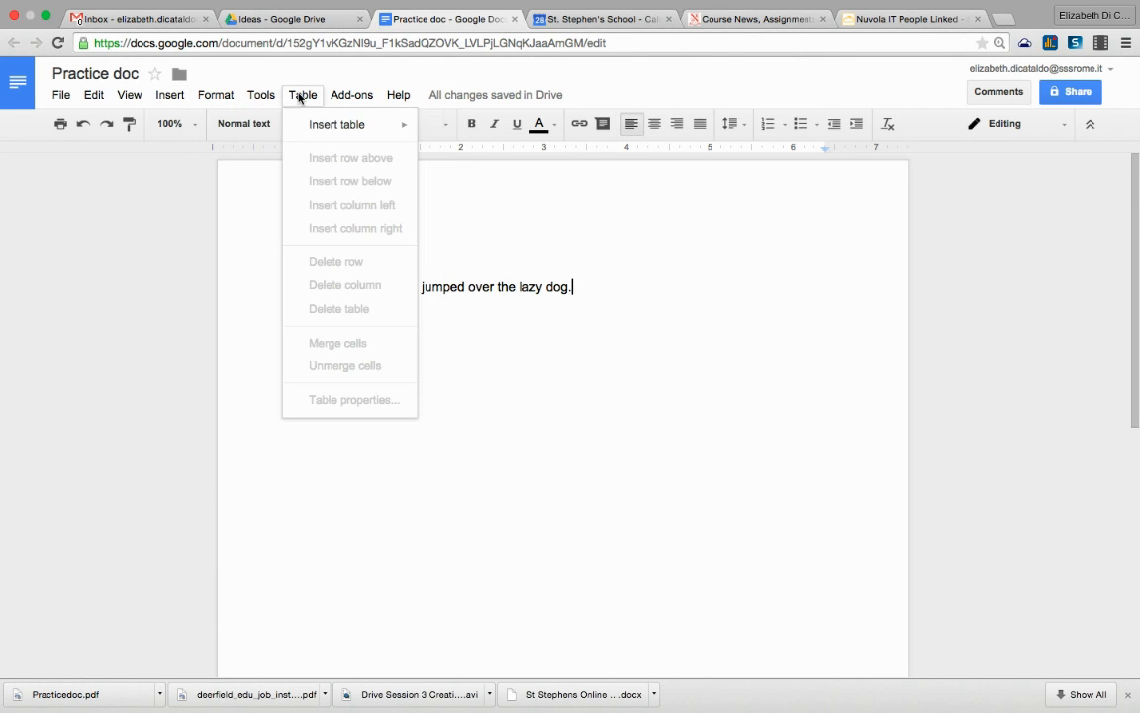
mouse_move(341, 96)
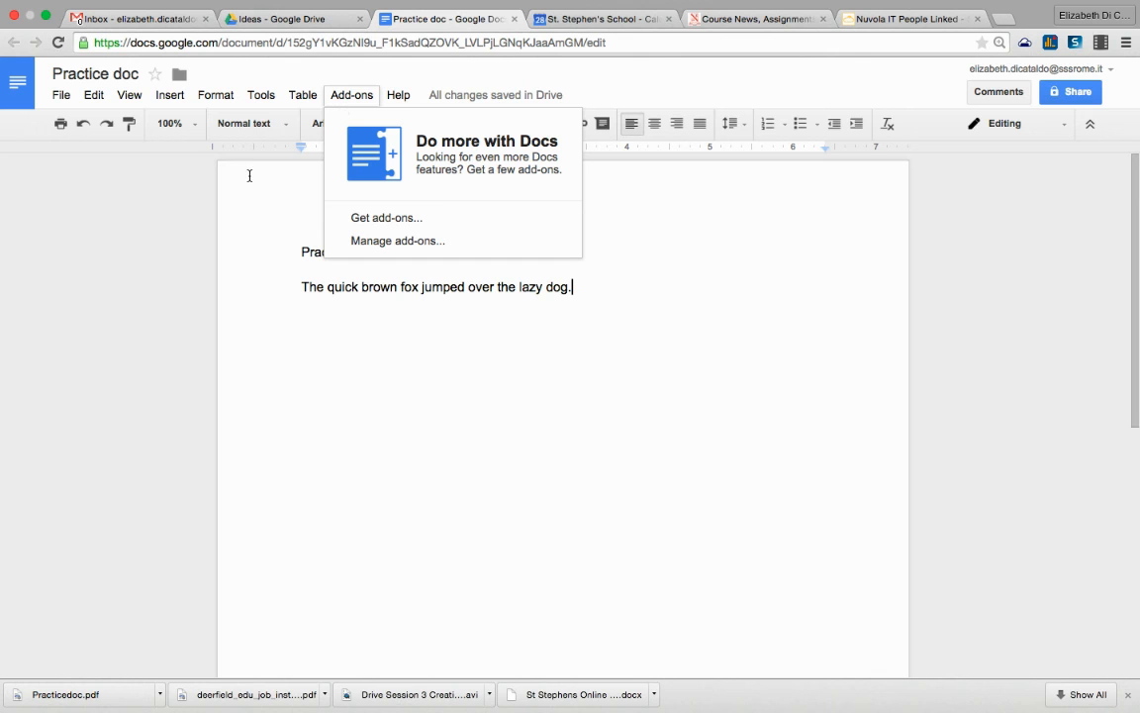
left_click(419, 406)
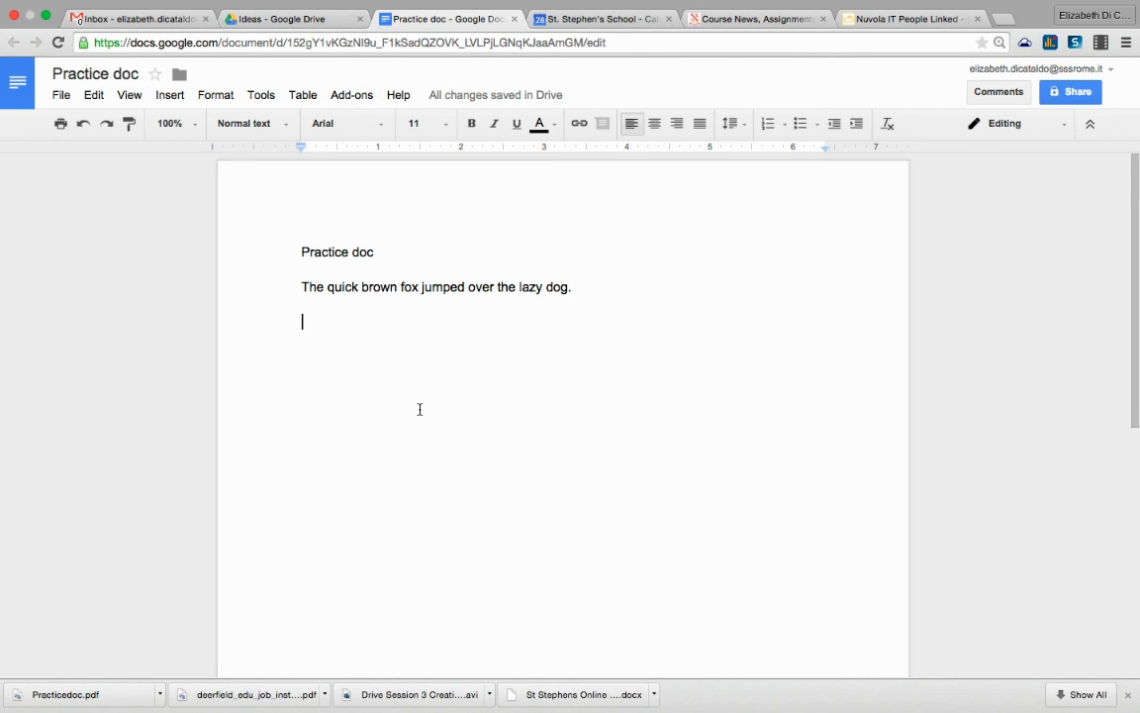
Step: Create a new Google Sheets spreadsheet in the Ideas folder in Google Drive
left_click(255, 21)
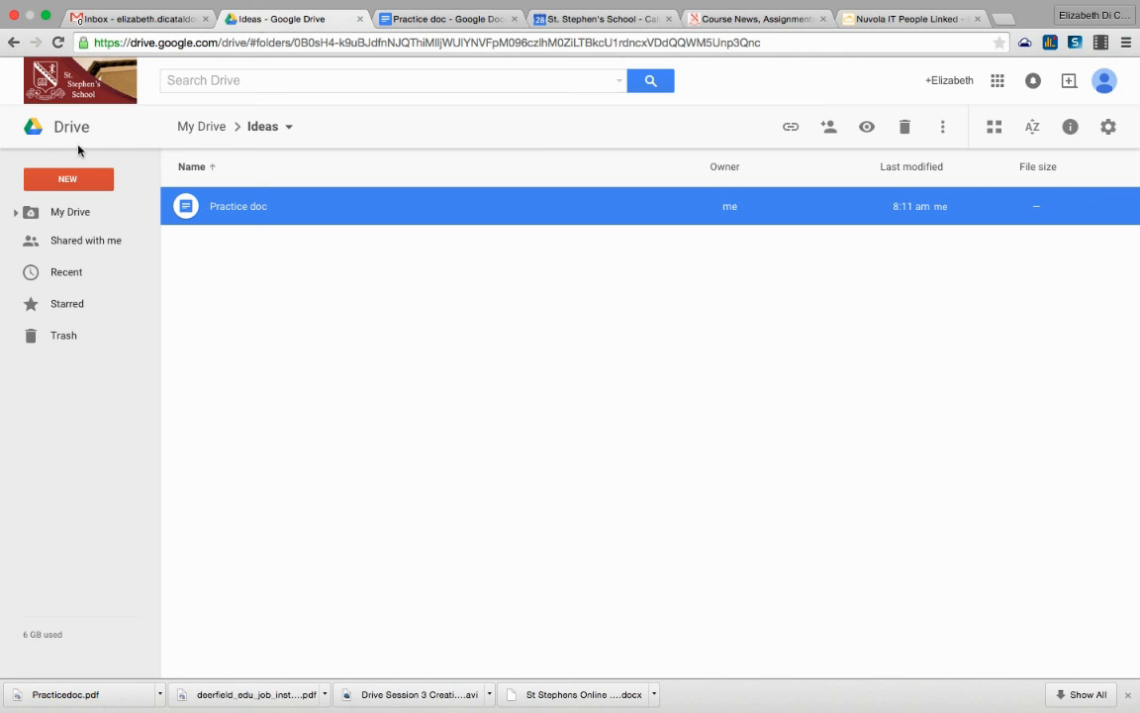
left_click(67, 178)
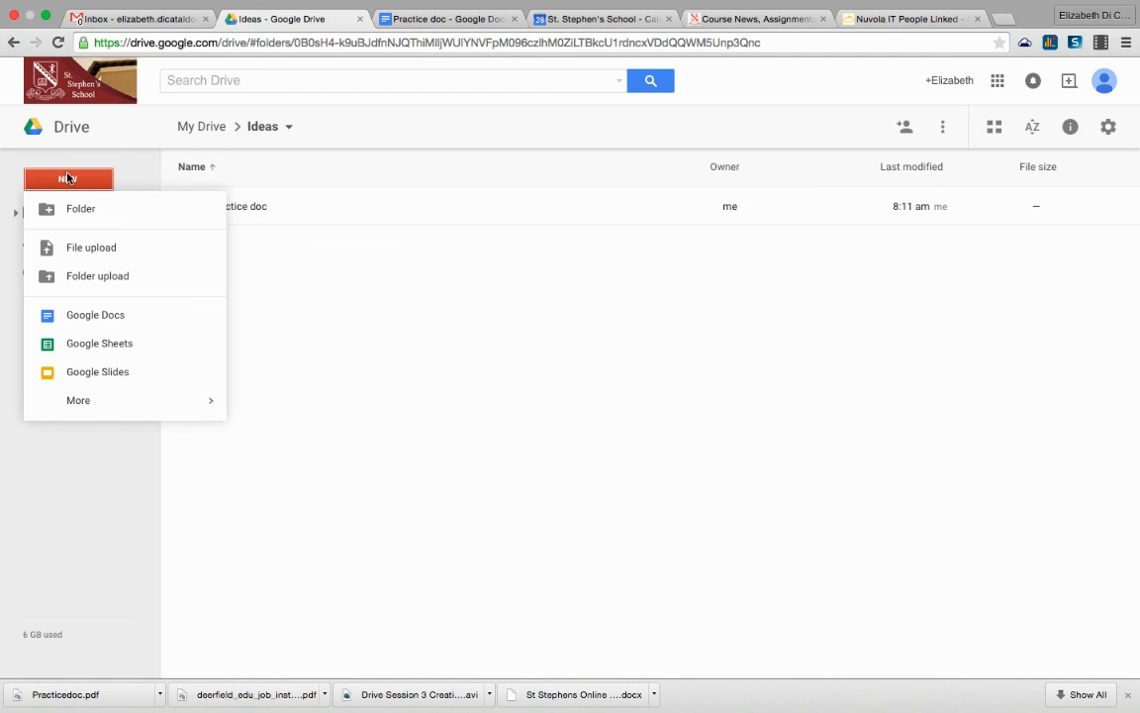
left_click(76, 343)
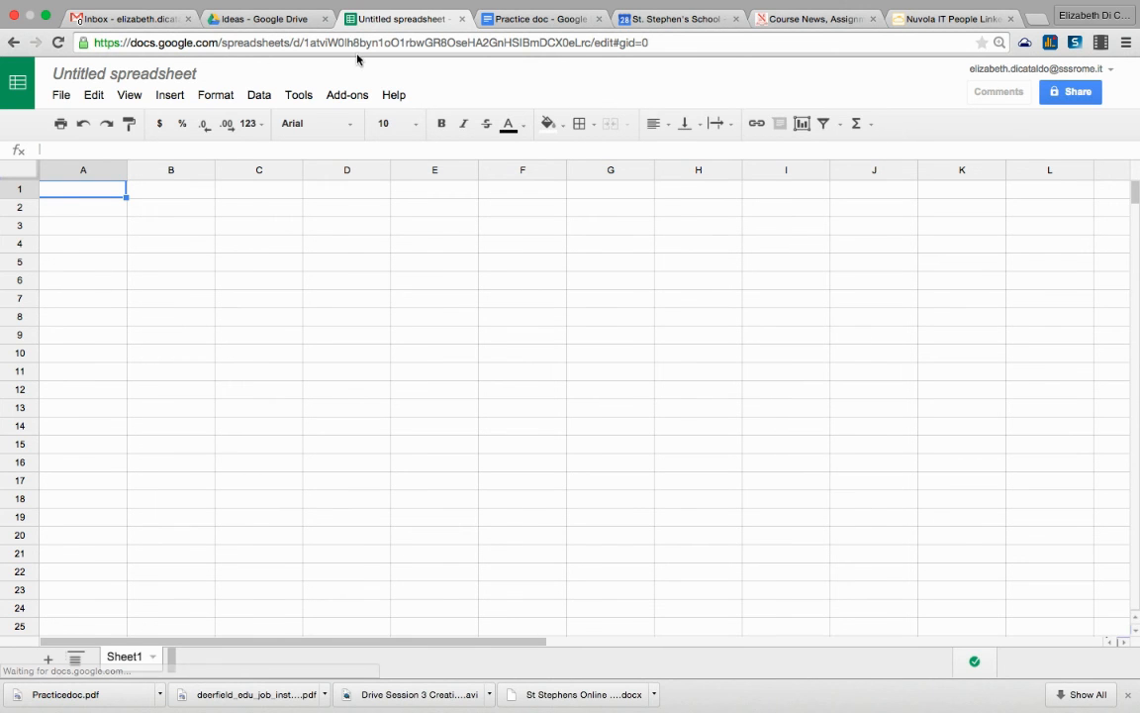
Step: Return to the Ideas folder in Google Drive and look over the additional file types that can be created
left_click(282, 20)
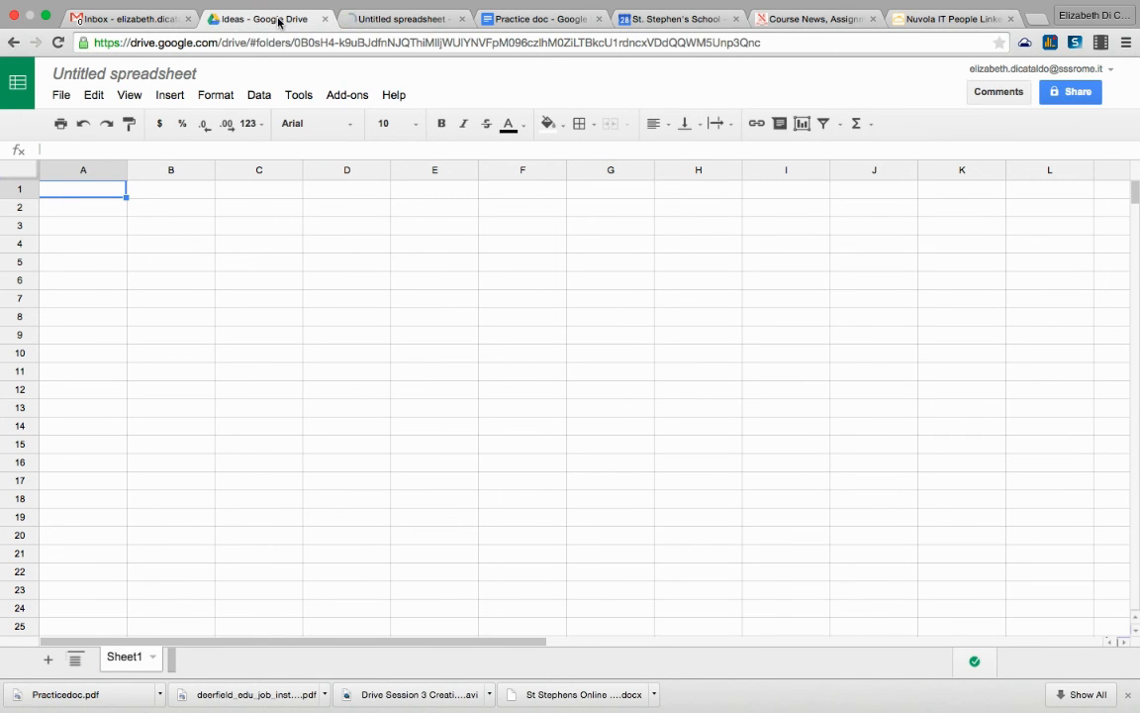
left_click(95, 175)
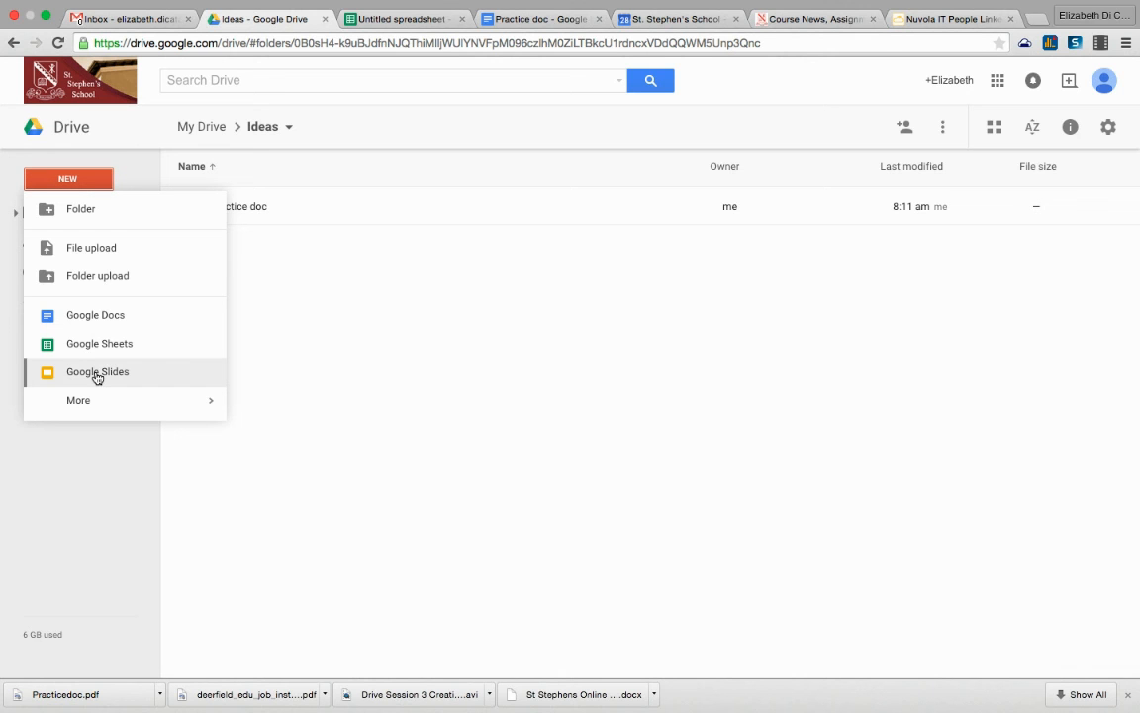
mouse_move(96, 404)
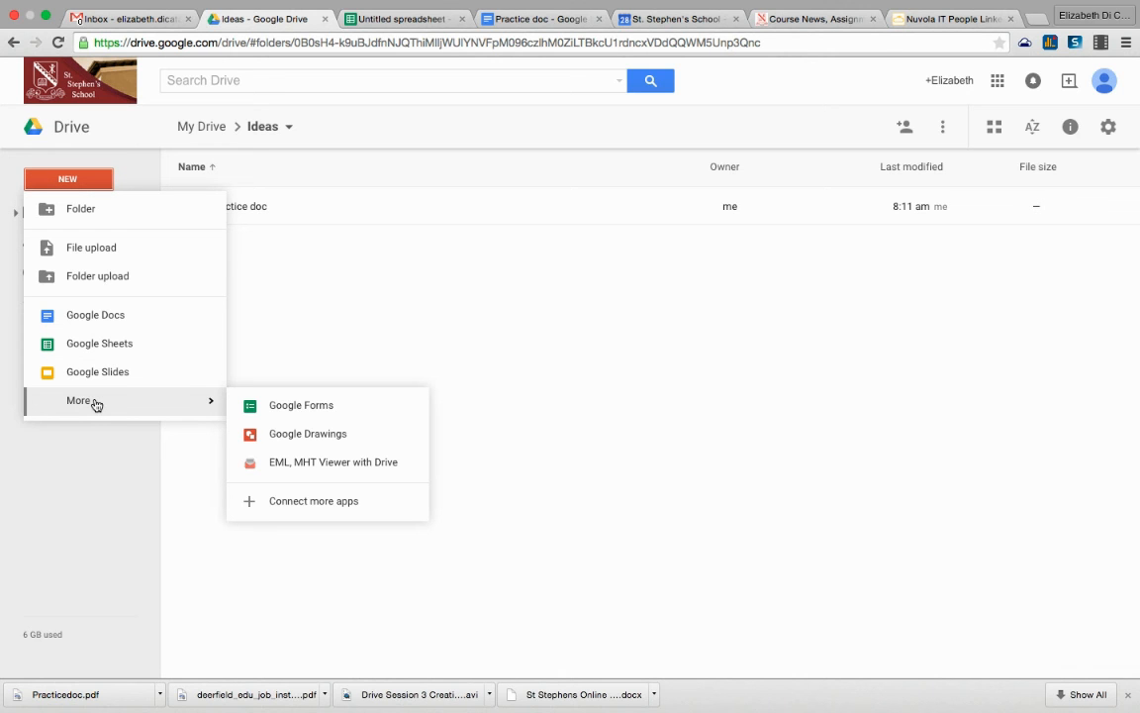
left_click(314, 276)
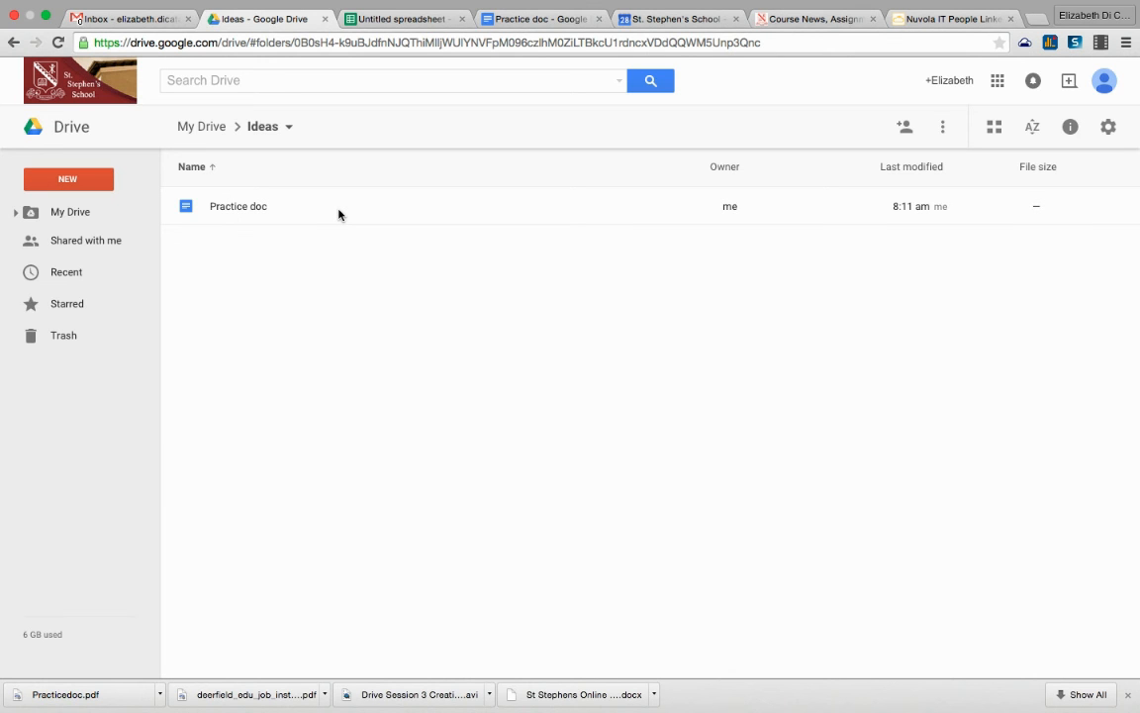